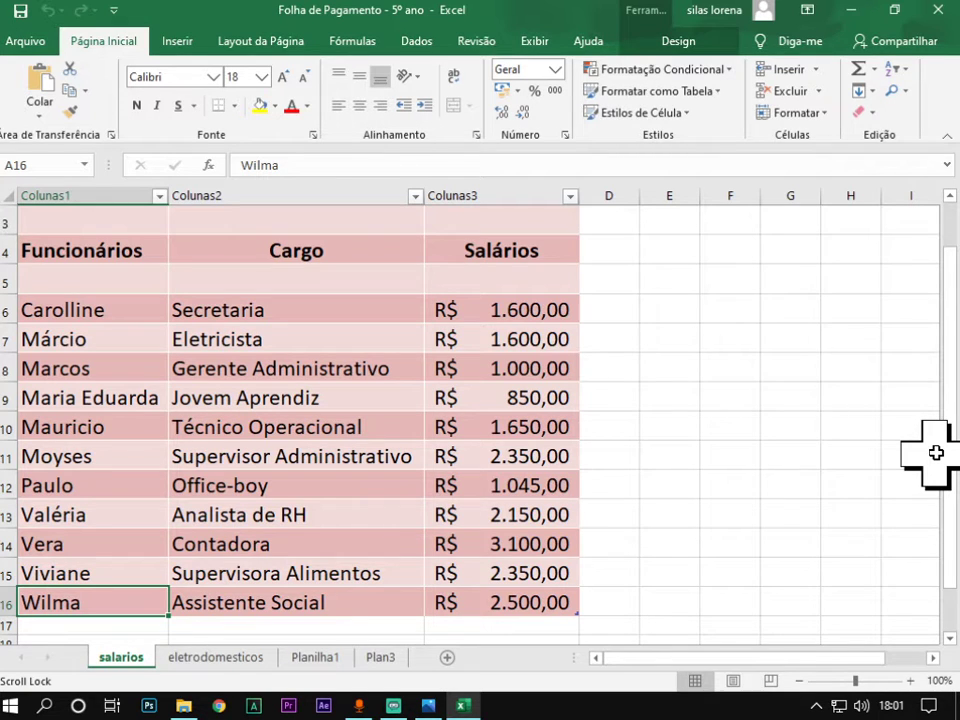
# - Shrink the empty row 5 so the Funcionários, Cargo and Salários headers sit directly above the employee data
pyautogui.click(30, 281)
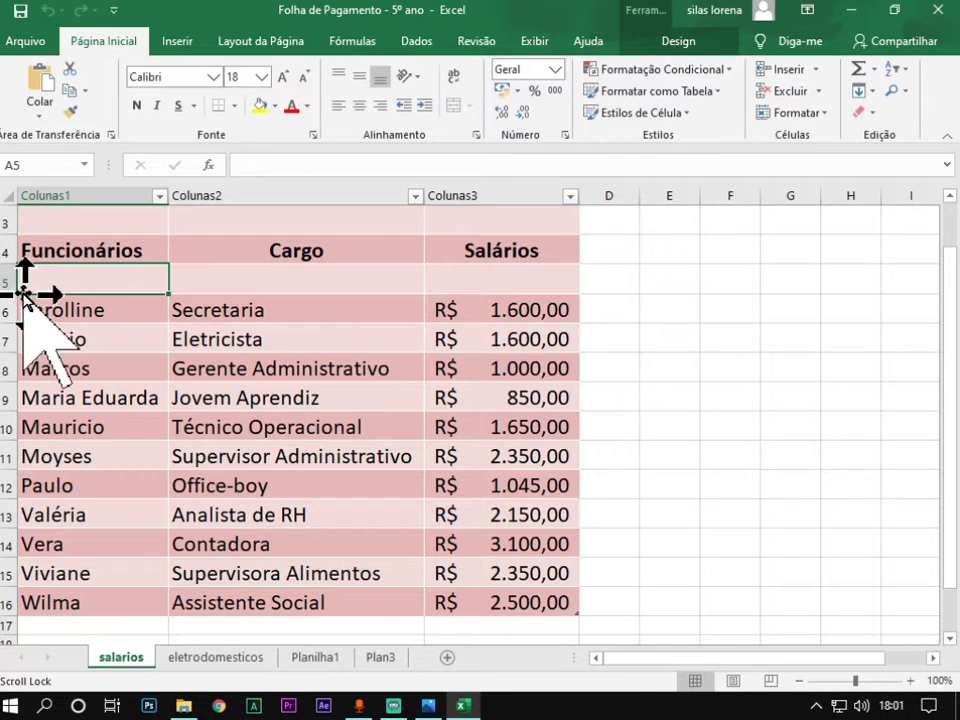
pyautogui.moveTo(17, 295); pyautogui.dragTo(17, 265)
pyautogui.click(707, 340)
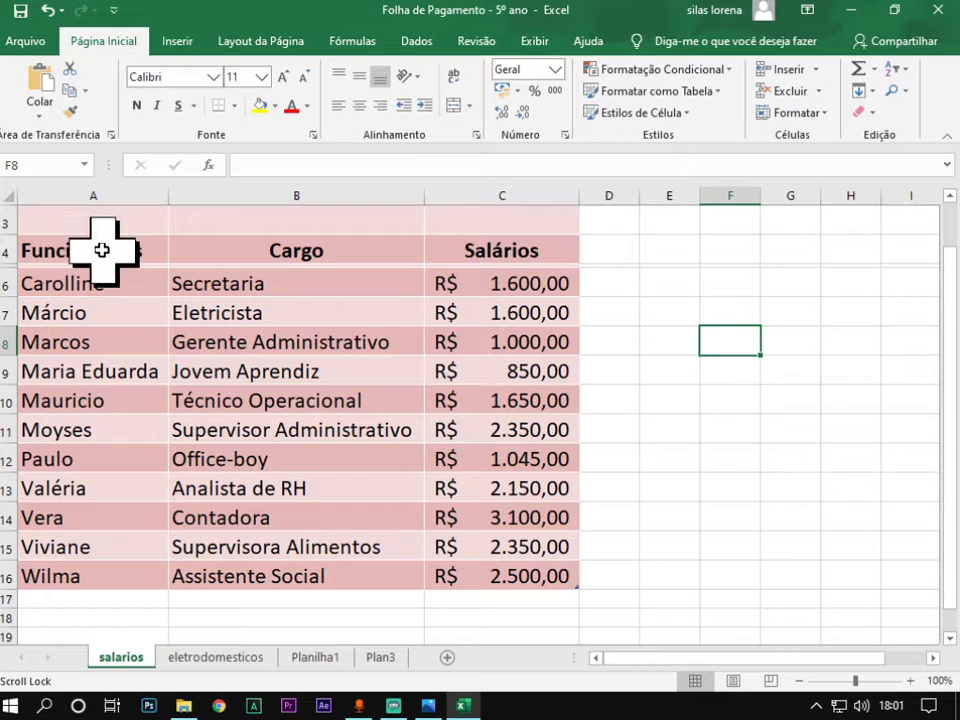
# - Insert a clustered 3D column chart from the salary table range A4:C16
pyautogui.moveTo(50, 248); pyautogui.dragTo(560, 575)
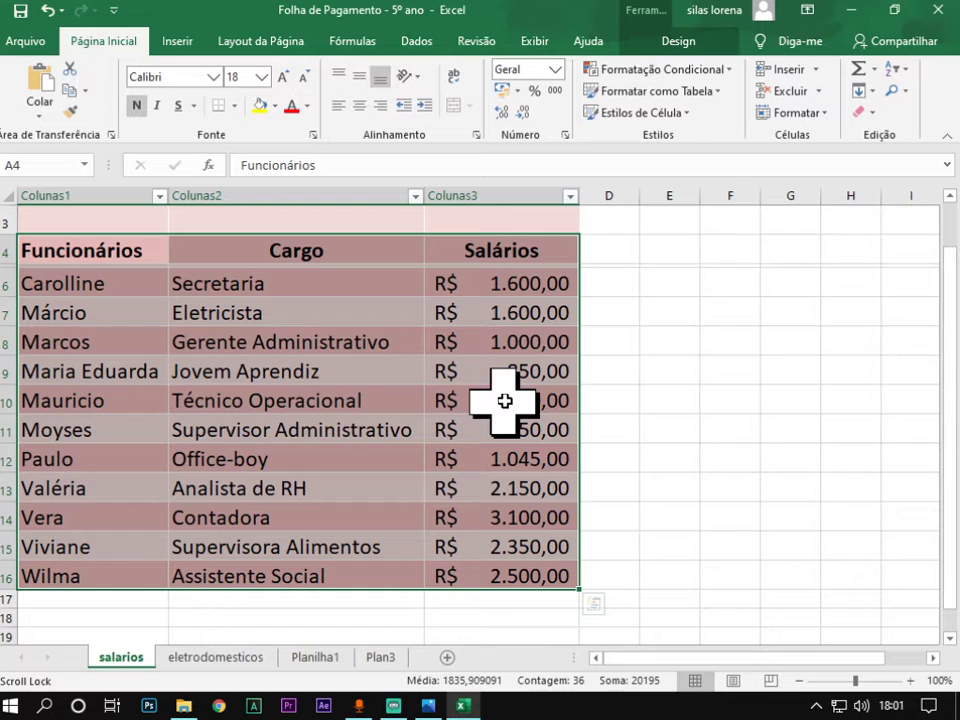
pyautogui.click(178, 44)
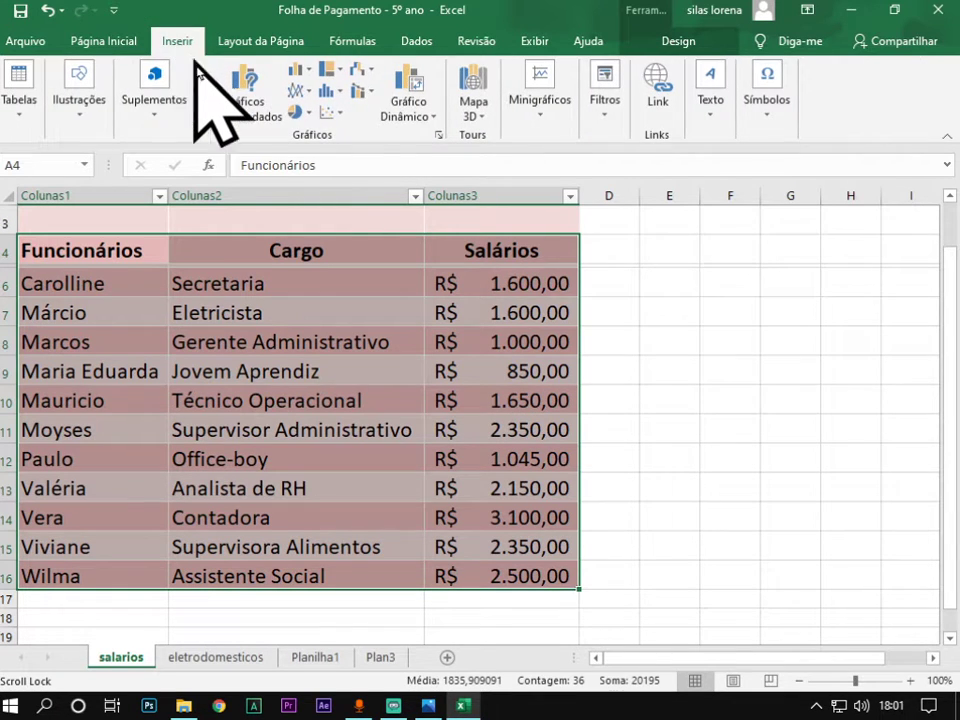
pyautogui.click(309, 74)
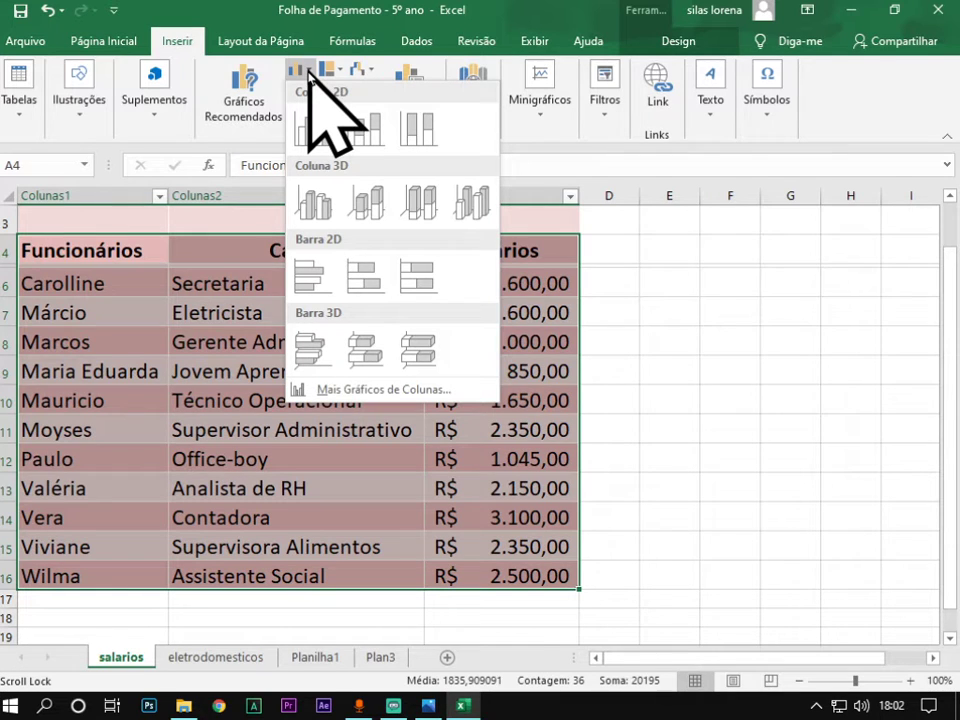
pyautogui.click(318, 204)
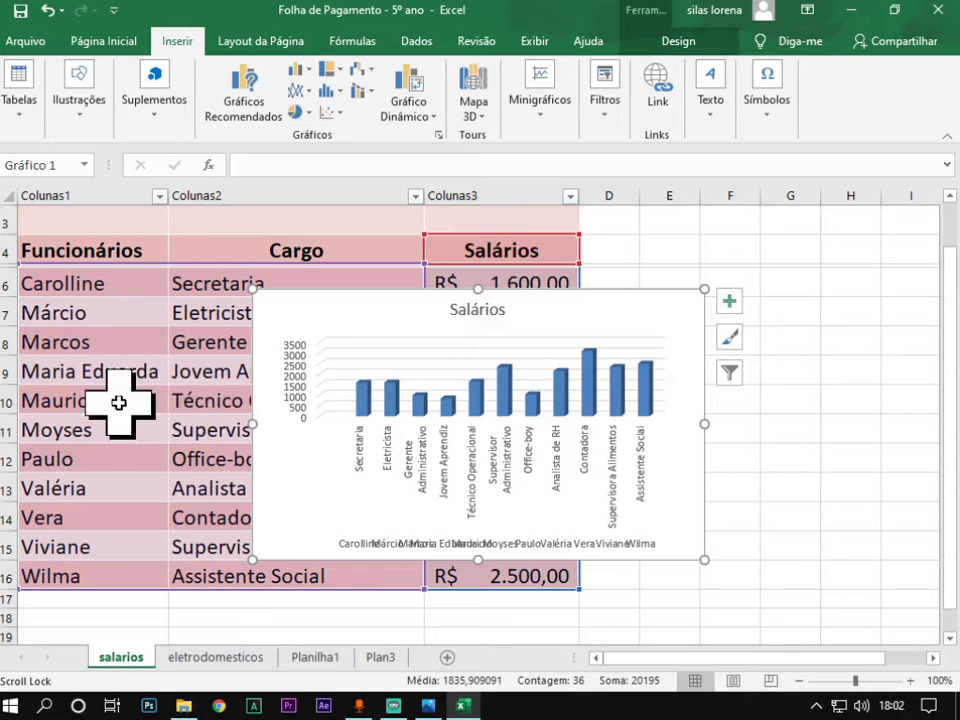
# - Move the Salários chart below the table to start at row 31 and enlarge it to about column H and row 51
pyautogui.scroll(-1, 948, 641)
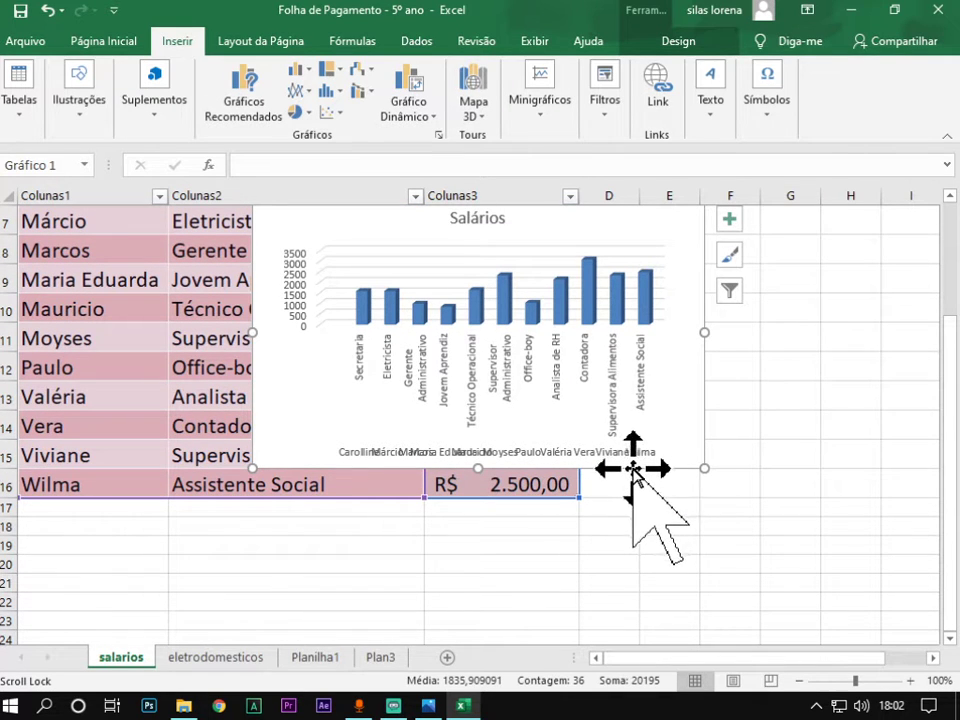
pyautogui.moveTo(637, 469); pyautogui.dragTo(495, 476)
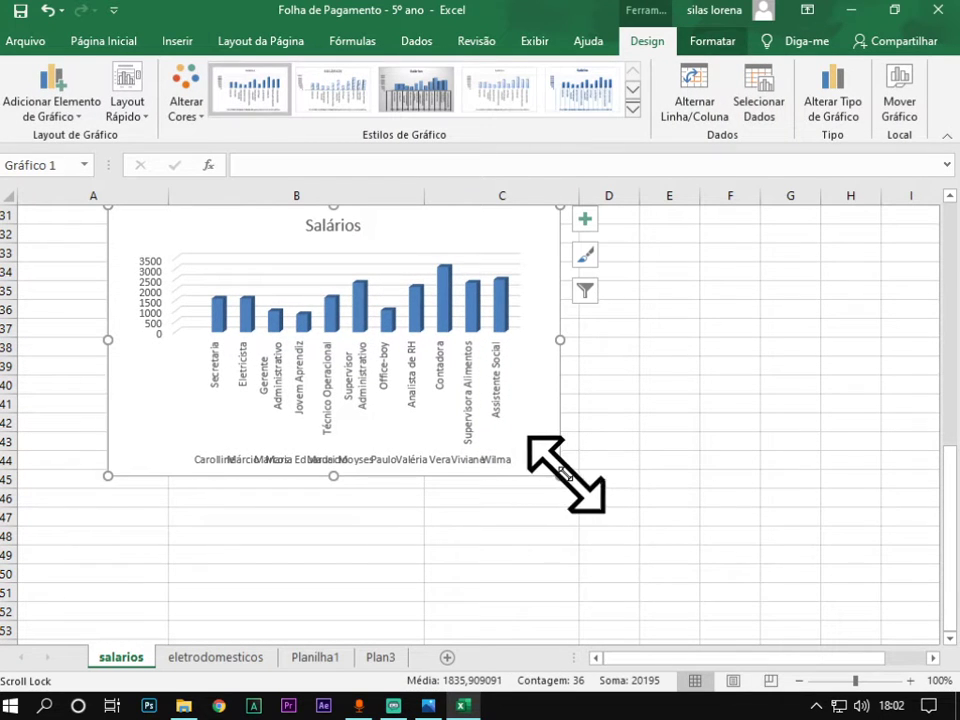
pyautogui.moveTo(564, 476); pyautogui.dragTo(855, 591)
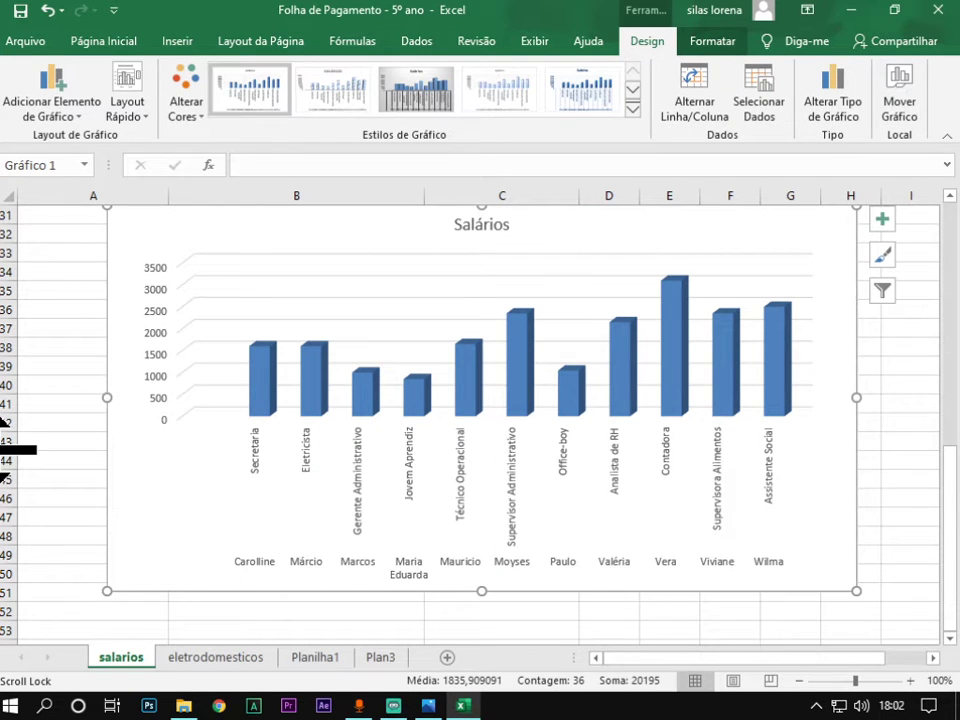
pyautogui.scroll(2, 846, 279)
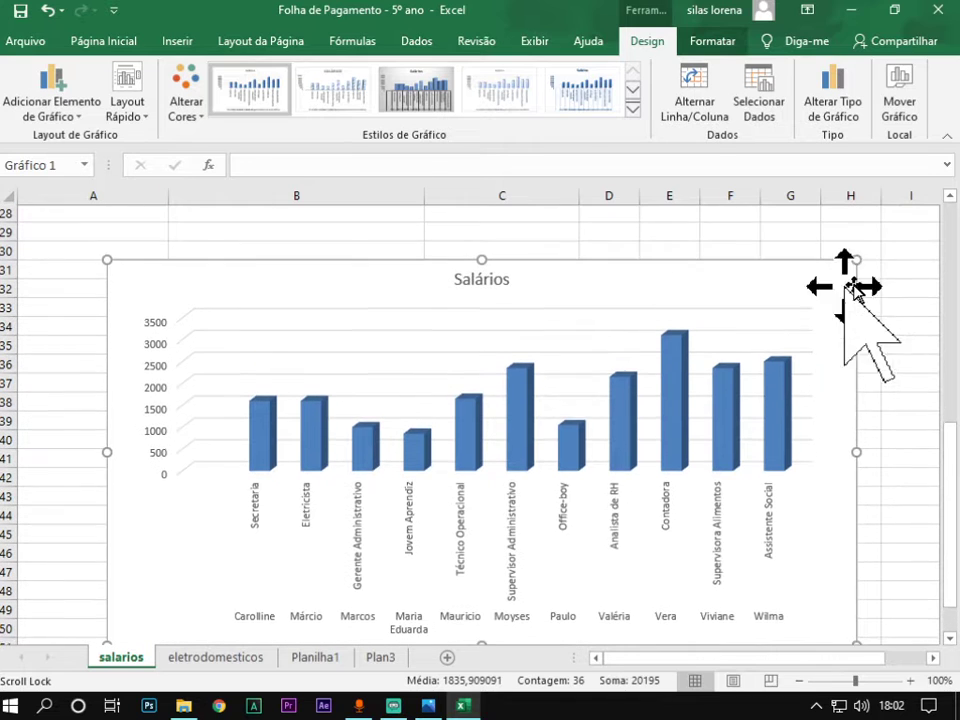
pyautogui.moveTo(953, 493); pyautogui.dragTo(933, 494)
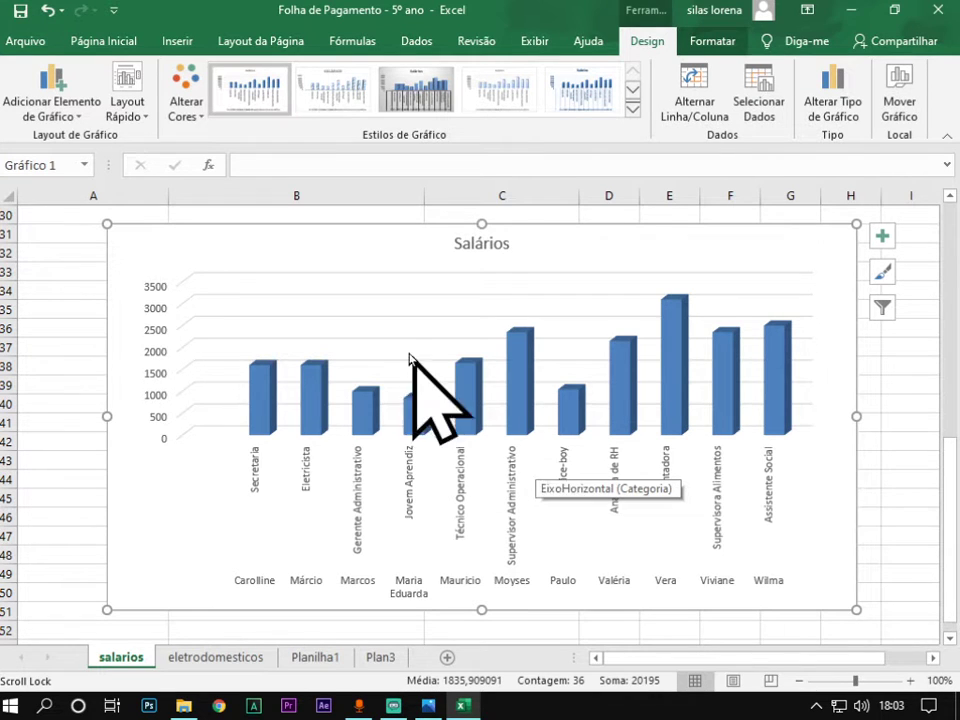
pyautogui.click(905, 442)
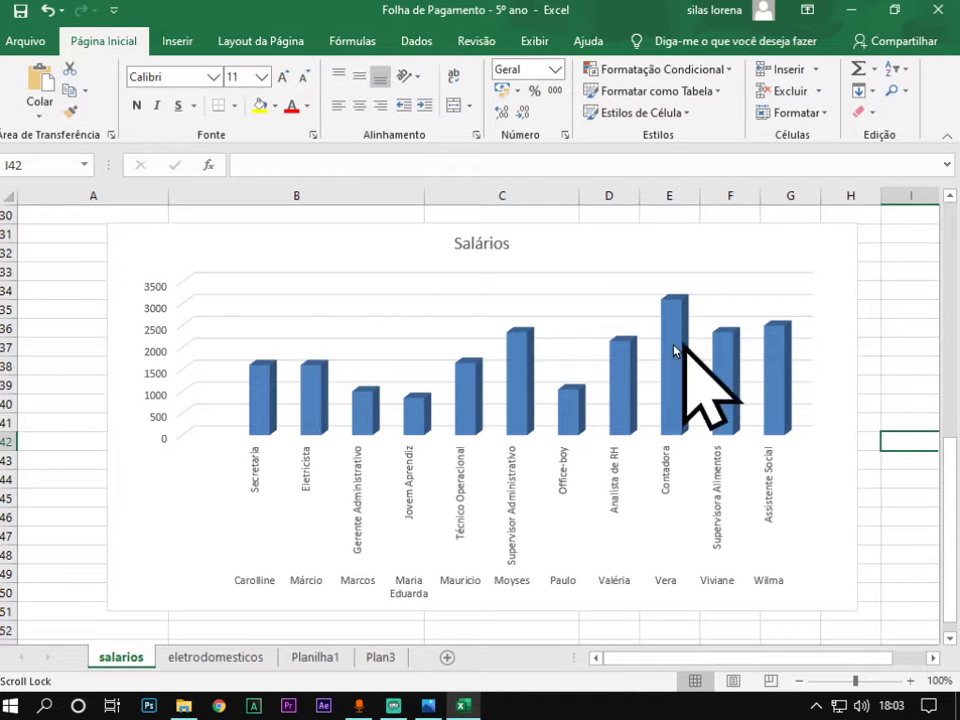
# - Change the Salários chart's type to a flat pie (Pizza)
pyautogui.click(568, 306)
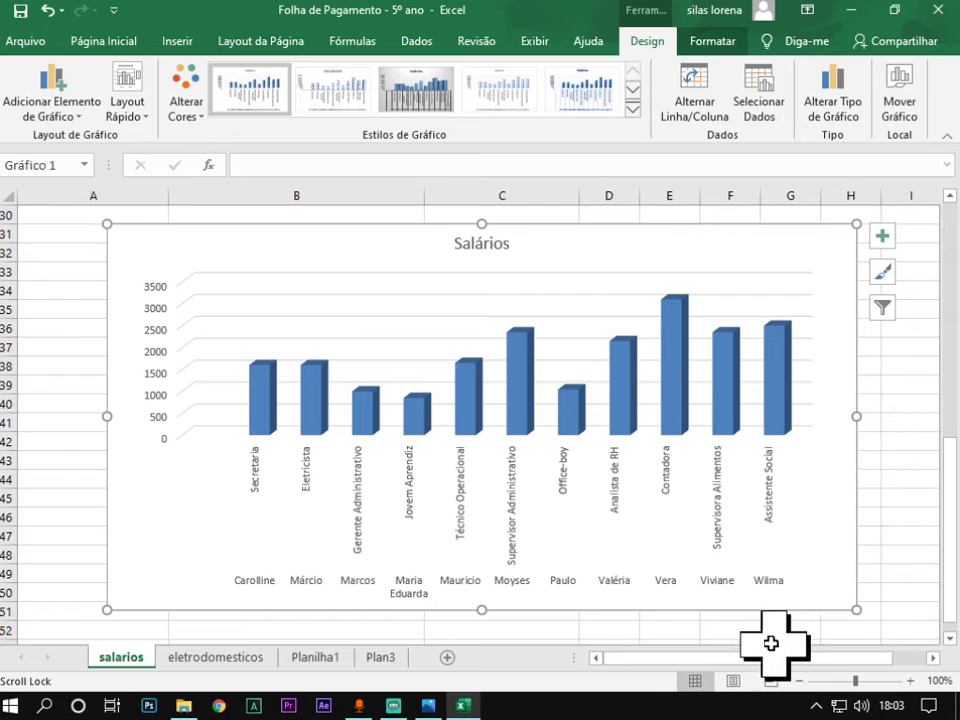
pyautogui.click(834, 109)
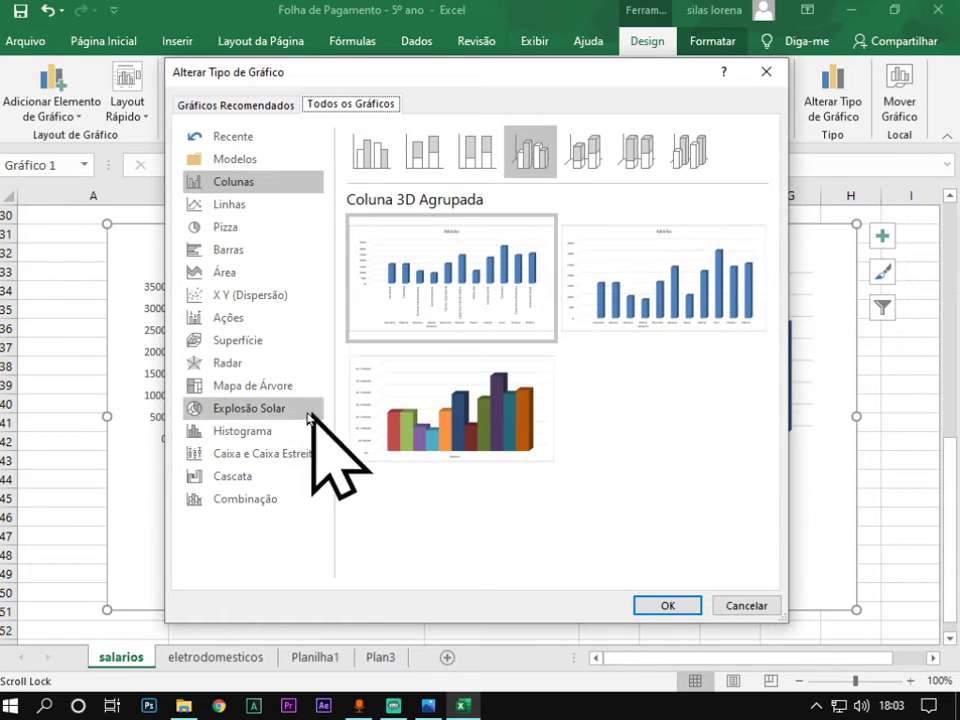
pyautogui.click(247, 230)
pyautogui.moveTo(416, 302)
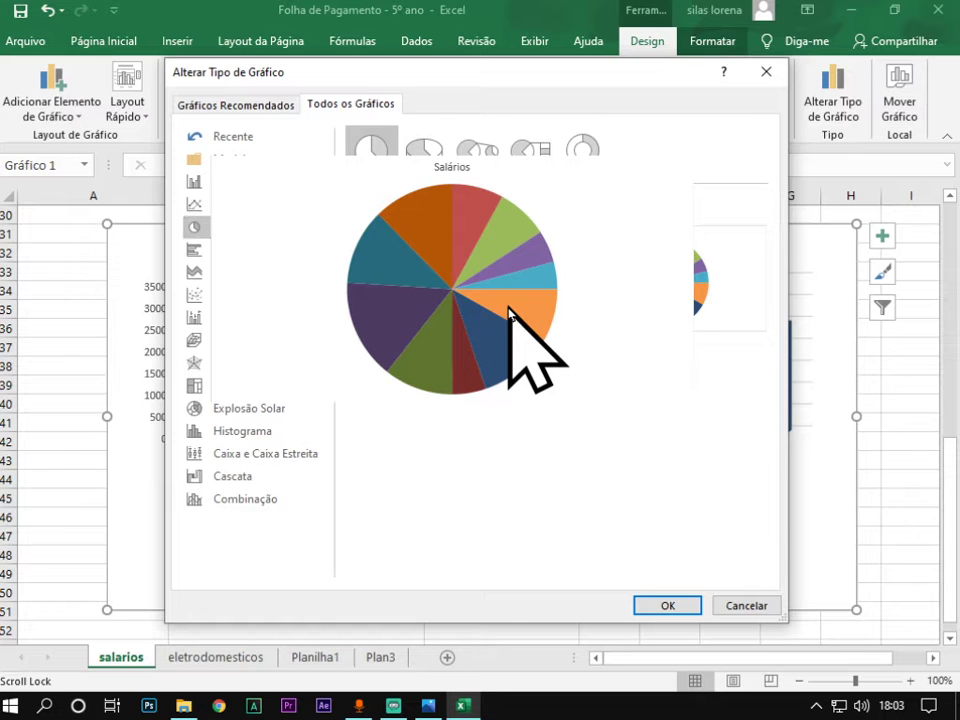
pyautogui.click(675, 605)
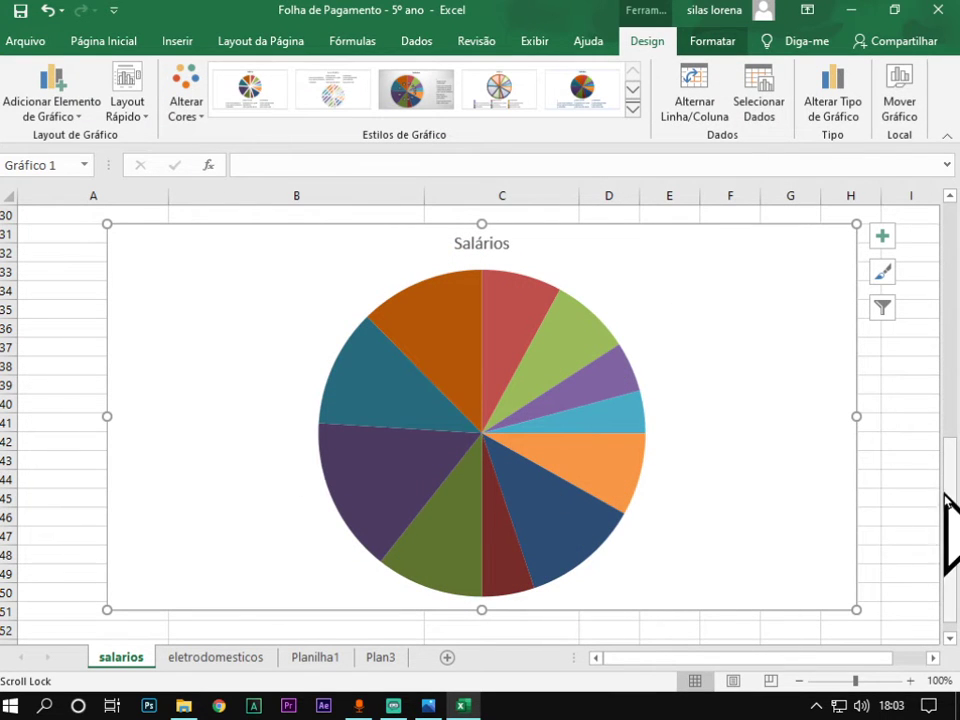
pyautogui.moveTo(946, 498)
pyautogui.mouseDown()
pyautogui.moveTo(948, 506)
pyautogui.moveTo(949, 334)
pyautogui.moveTo(949, 515)
pyautogui.moveTo(955, 345)
pyautogui.moveTo(950, 505)
pyautogui.mouseUp()
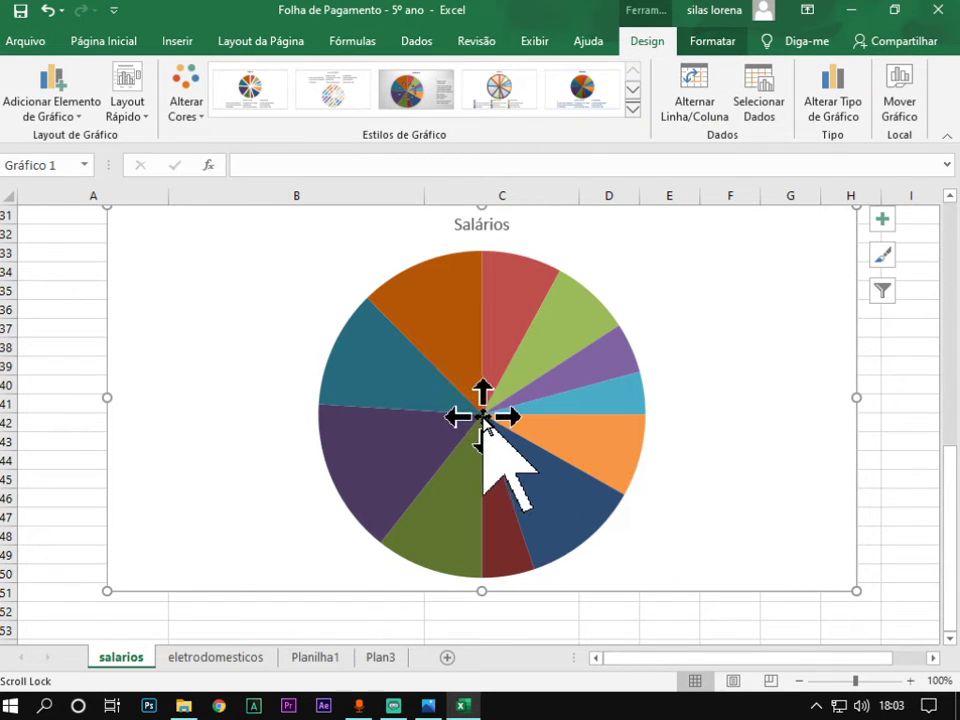
# - Change the pie chart to clustered bars (Barras Agrupadas), using the variant with a different colour per employee
pyautogui.click(831, 120)
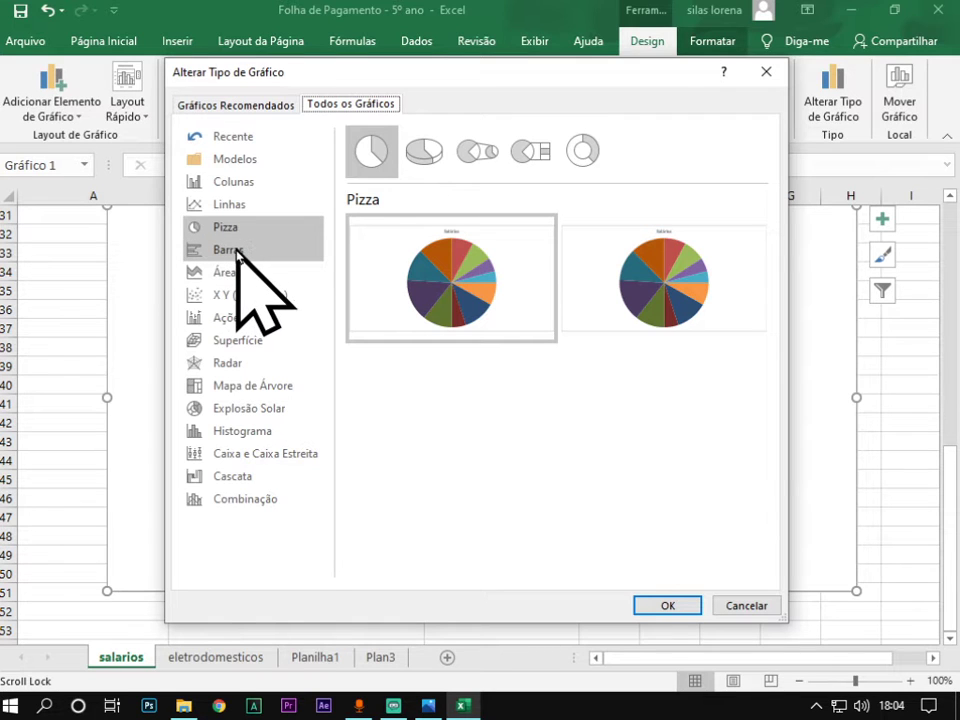
pyautogui.click(240, 254)
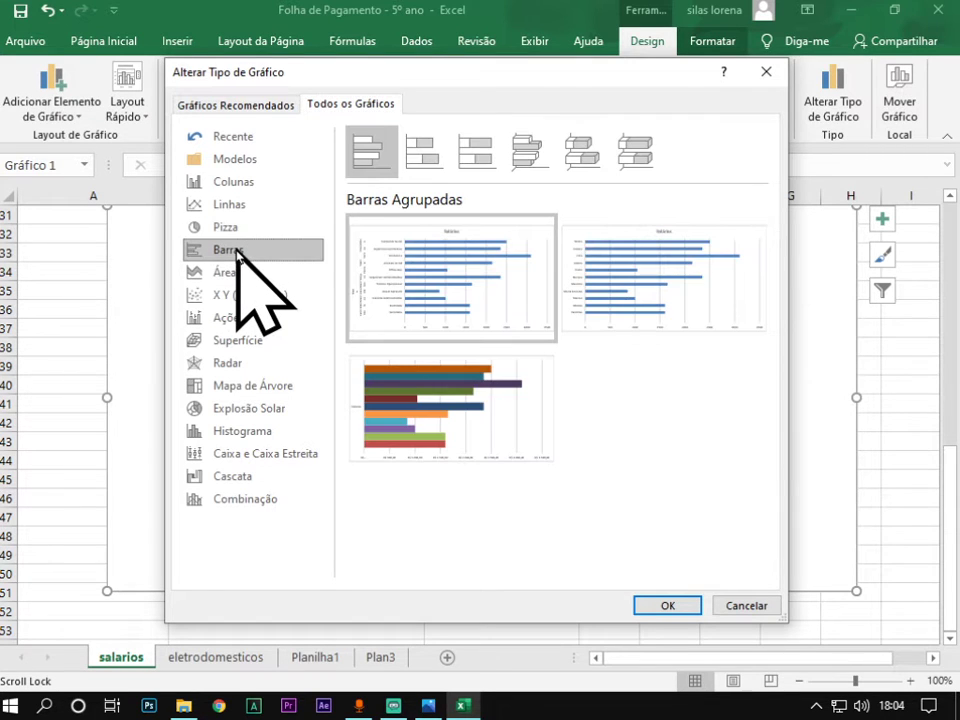
pyautogui.click(444, 439)
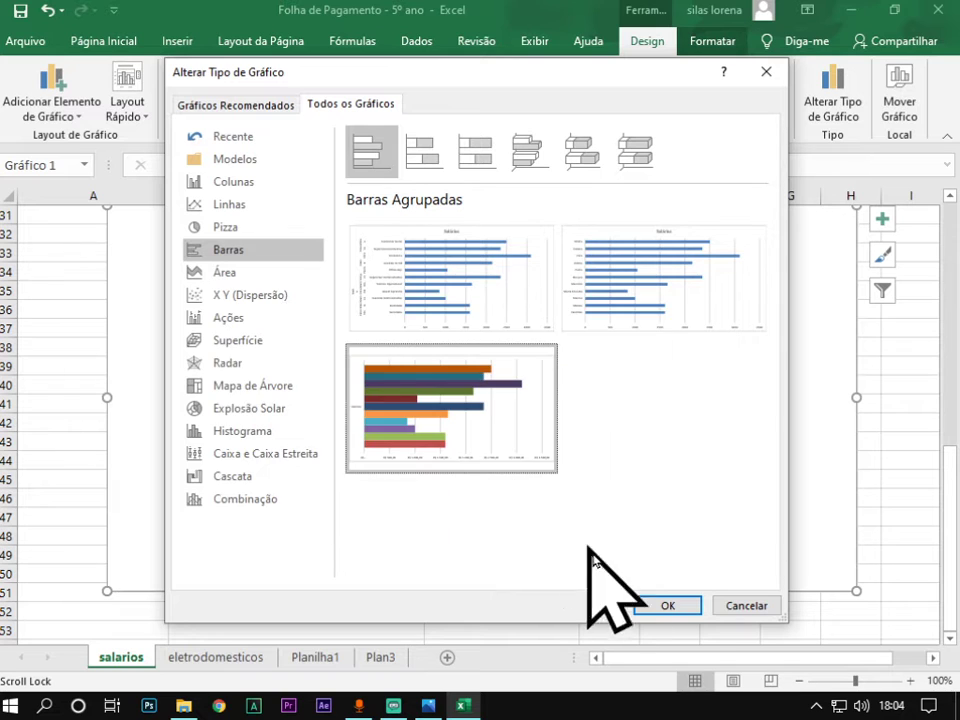
pyautogui.click(668, 606)
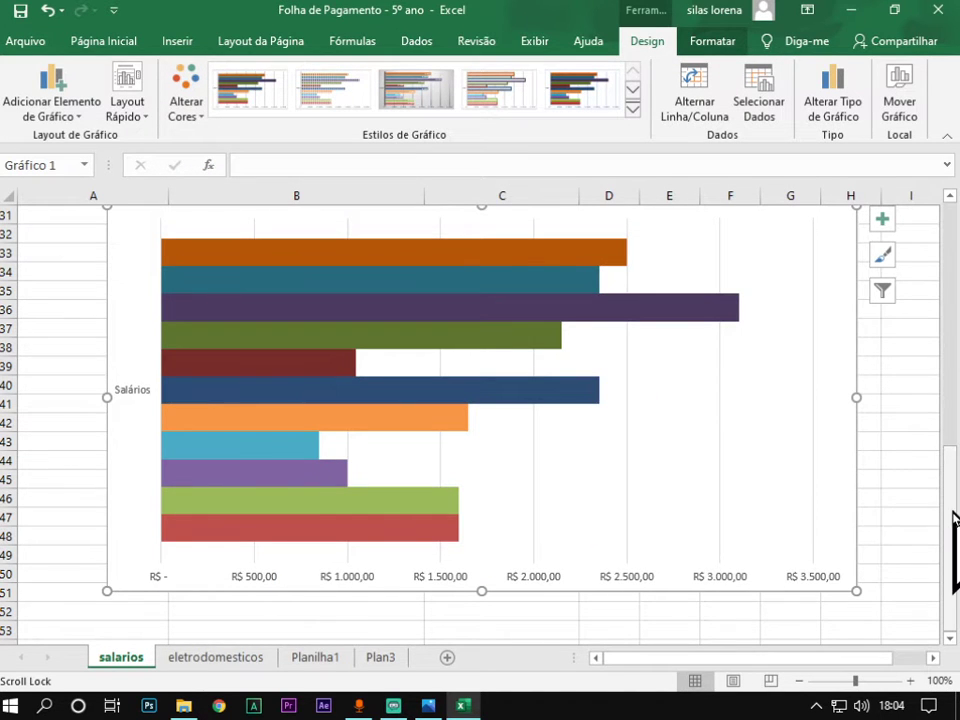
# - Enlarge the bar chart from its lower corner to reach about column I and row 53
pyautogui.moveTo(952, 520)
pyautogui.mouseDown()
pyautogui.moveTo(951, 428)
pyautogui.moveTo(955, 510)
pyautogui.mouseUp()
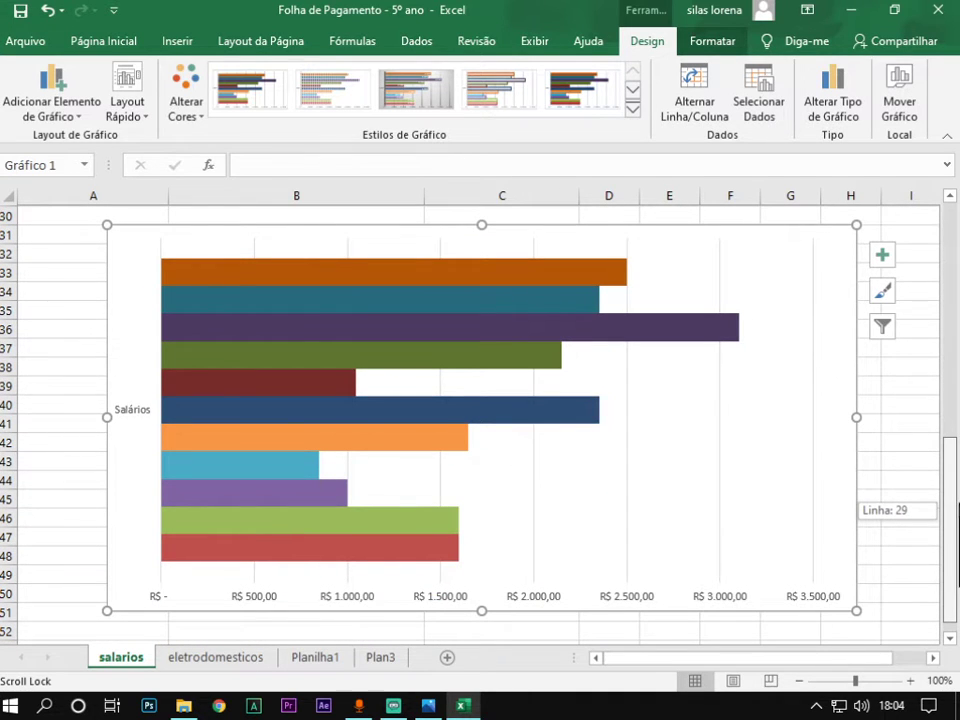
pyautogui.moveTo(950, 510); pyautogui.dragTo(950, 518)
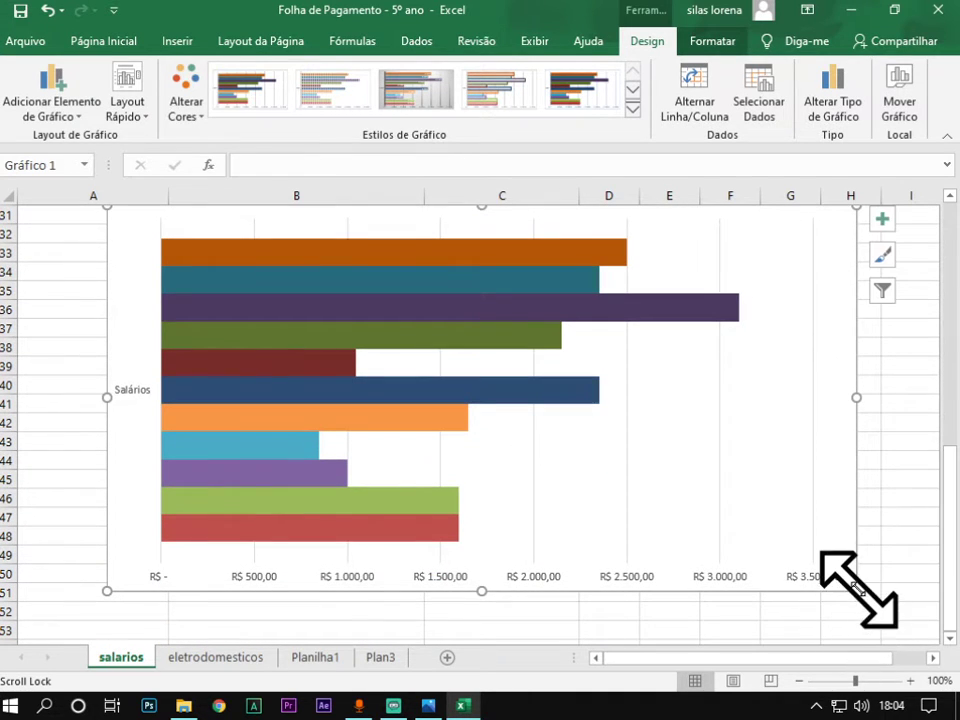
pyautogui.moveTo(856, 590); pyautogui.dragTo(901, 628)
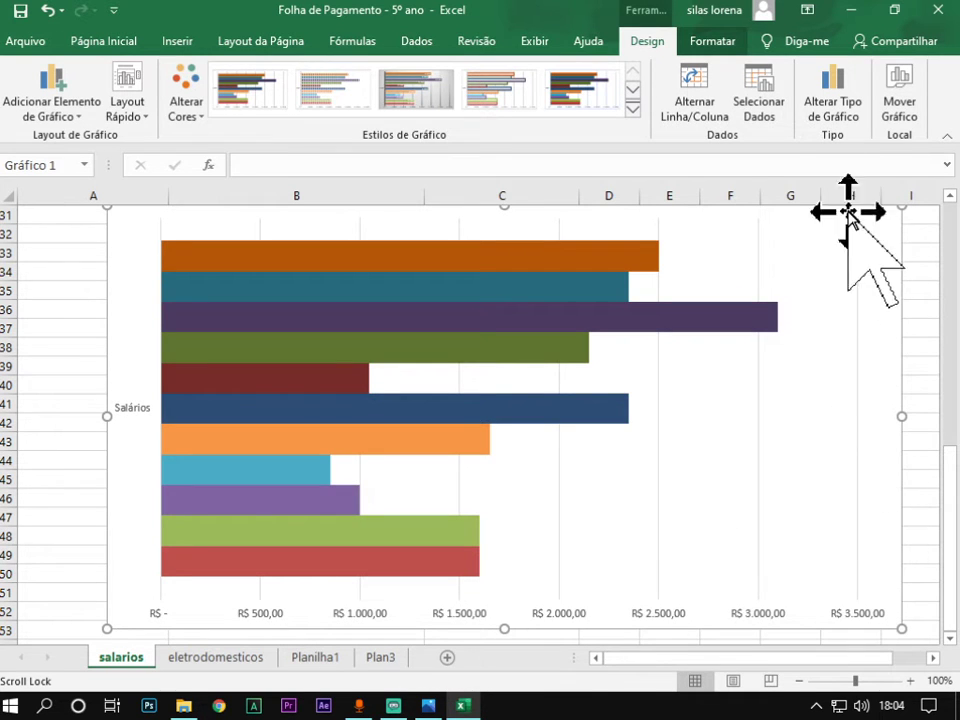
# - Preview the column and line chart types, and change the bar chart to Pizza 3D
pyautogui.click(827, 104)
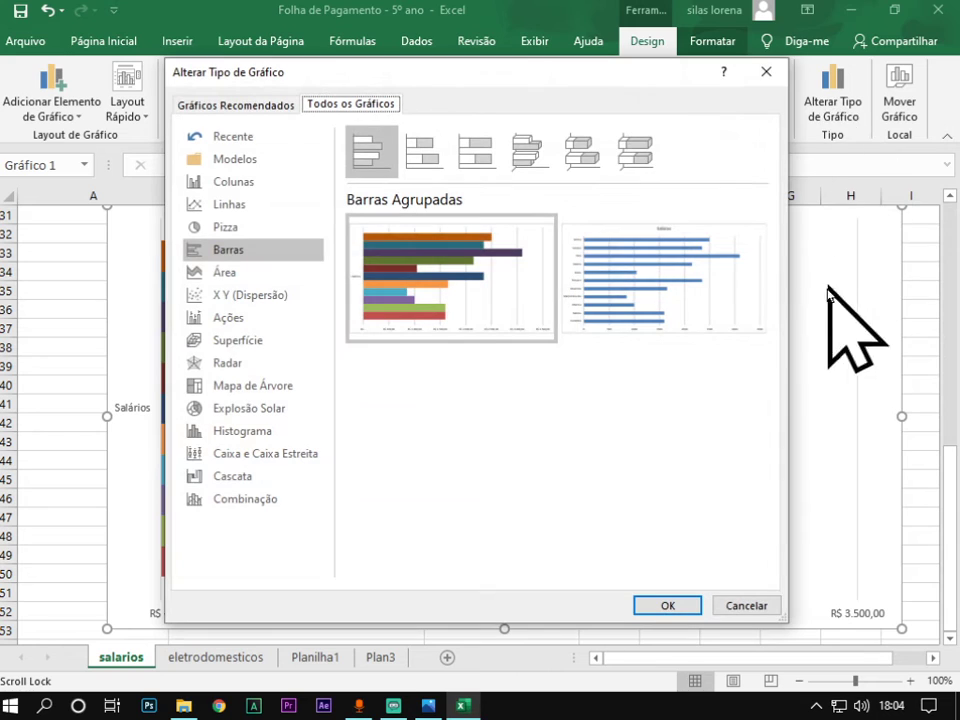
pyautogui.click(237, 185)
pyautogui.moveTo(690, 326)
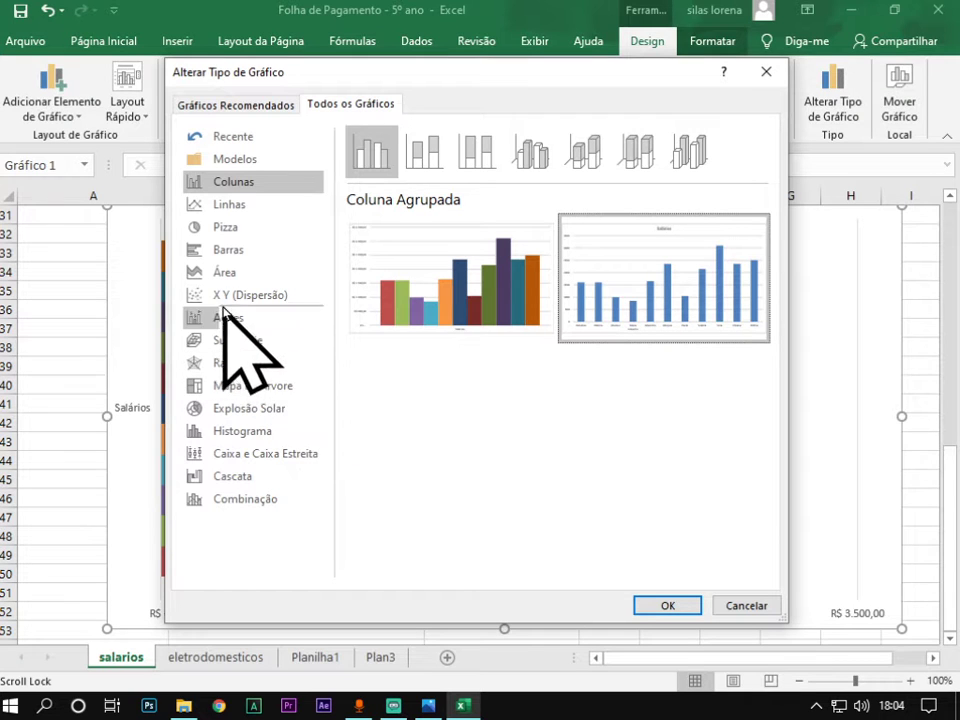
pyautogui.click(231, 205)
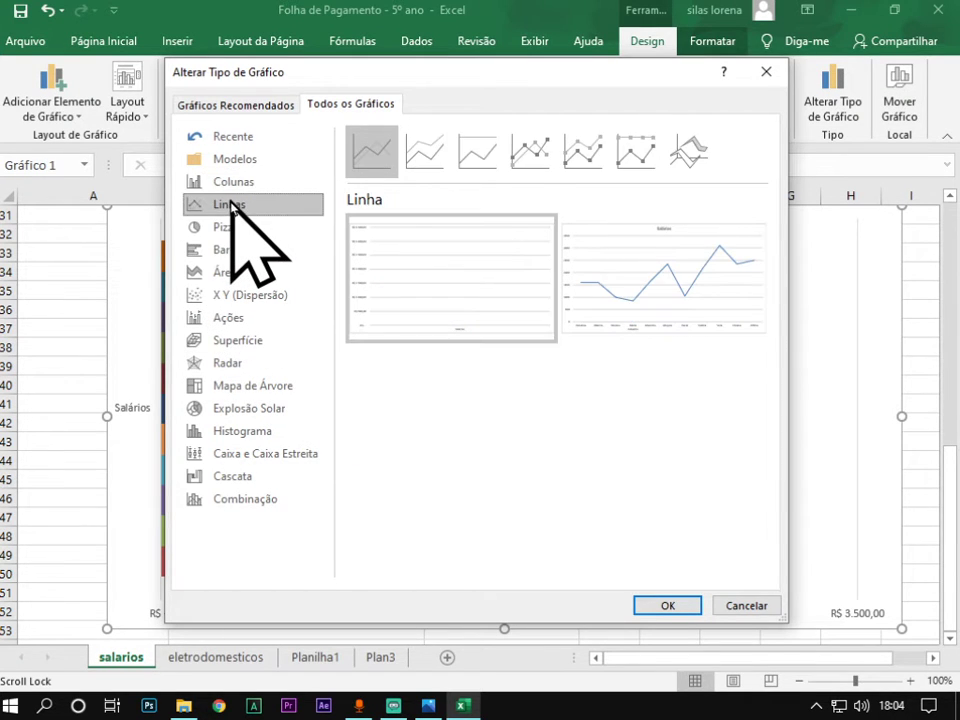
pyautogui.moveTo(474, 287)
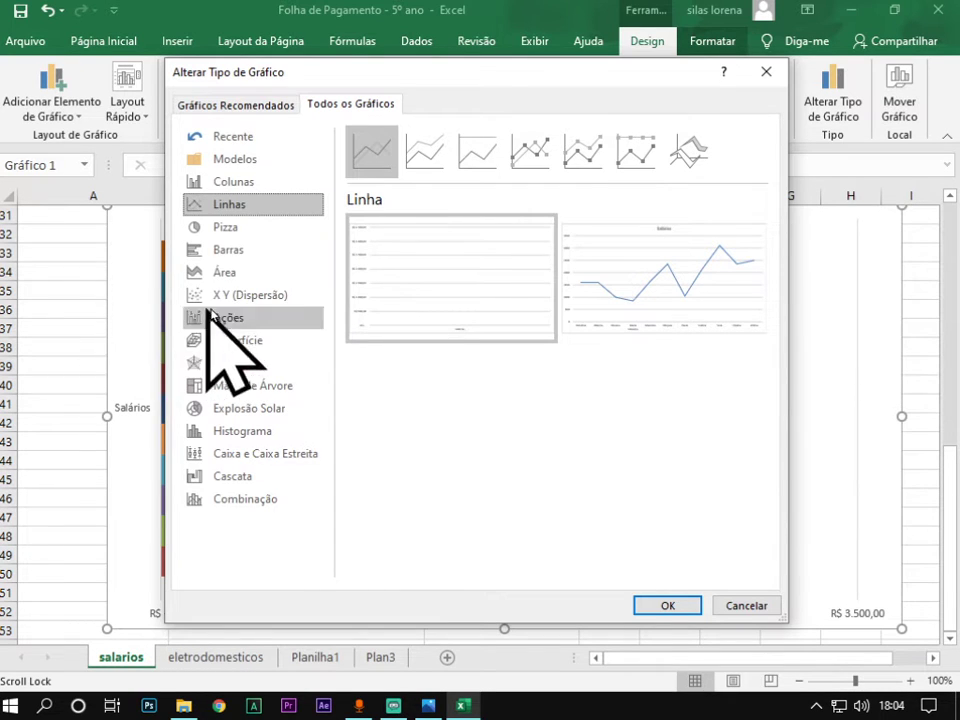
pyautogui.click(238, 227)
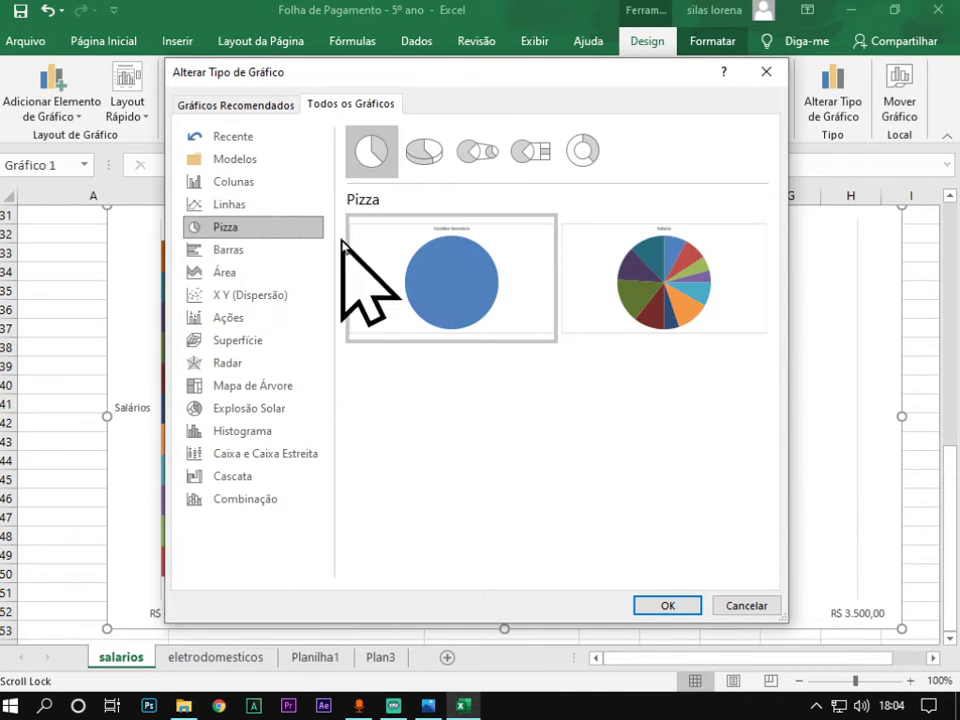
pyautogui.doubleClick(423, 151)
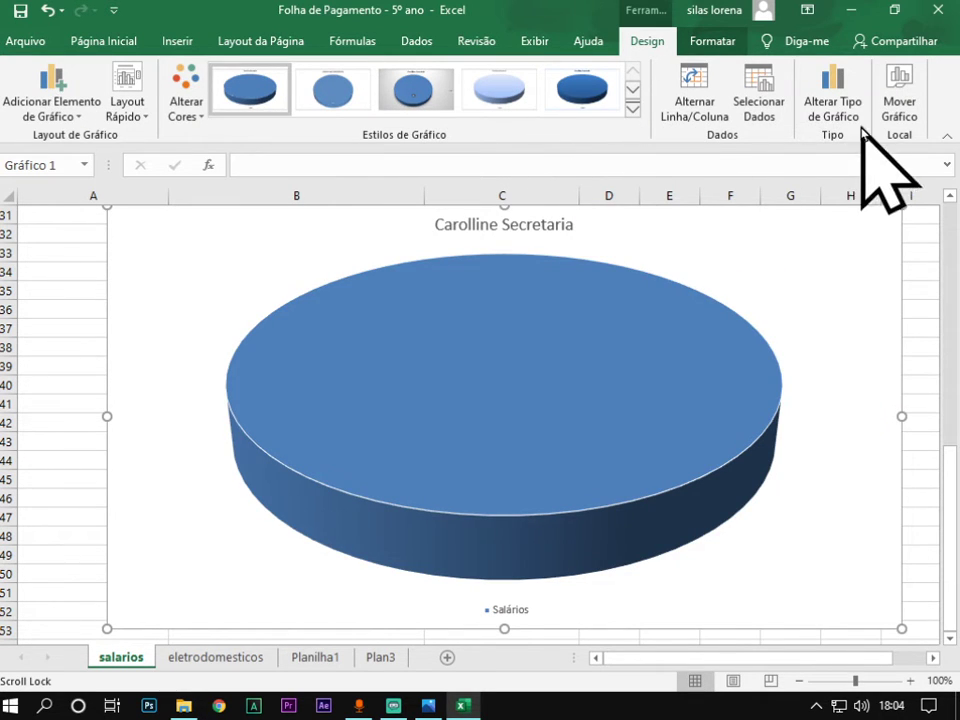
# - Change the chart type to stacked 3D columns (Coluna 3D Empilhada)
pyautogui.click(826, 92)
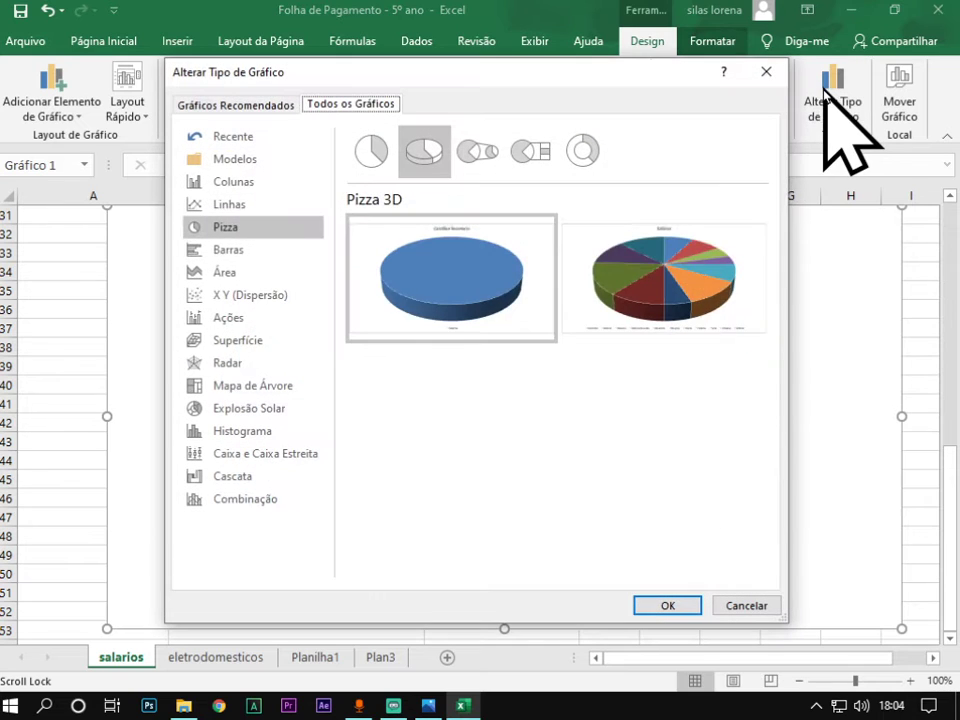
pyautogui.click(240, 184)
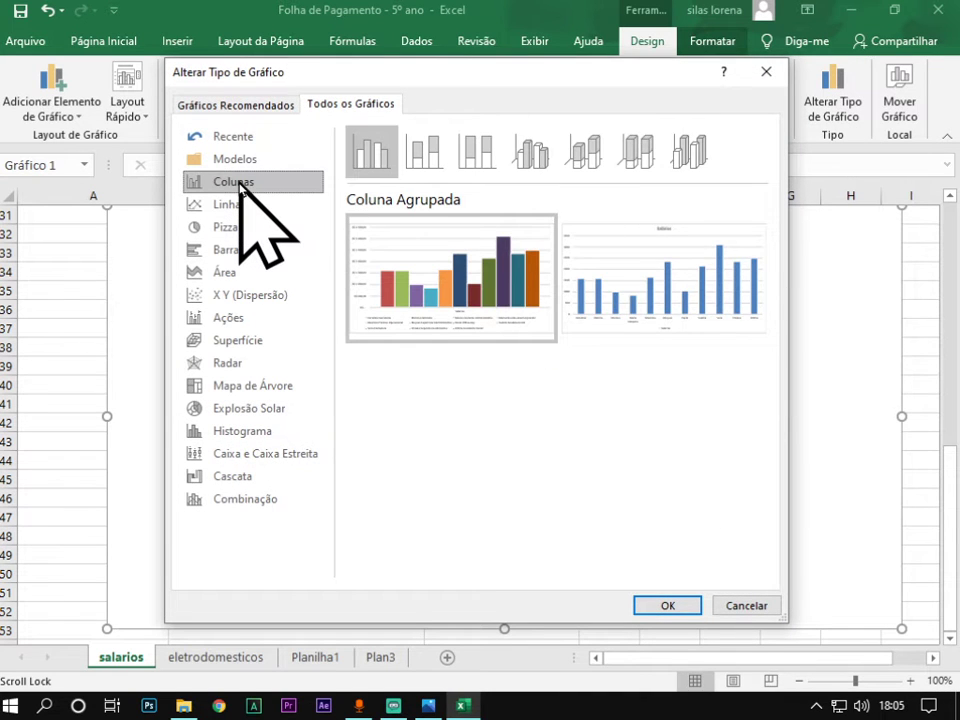
pyautogui.click(588, 156)
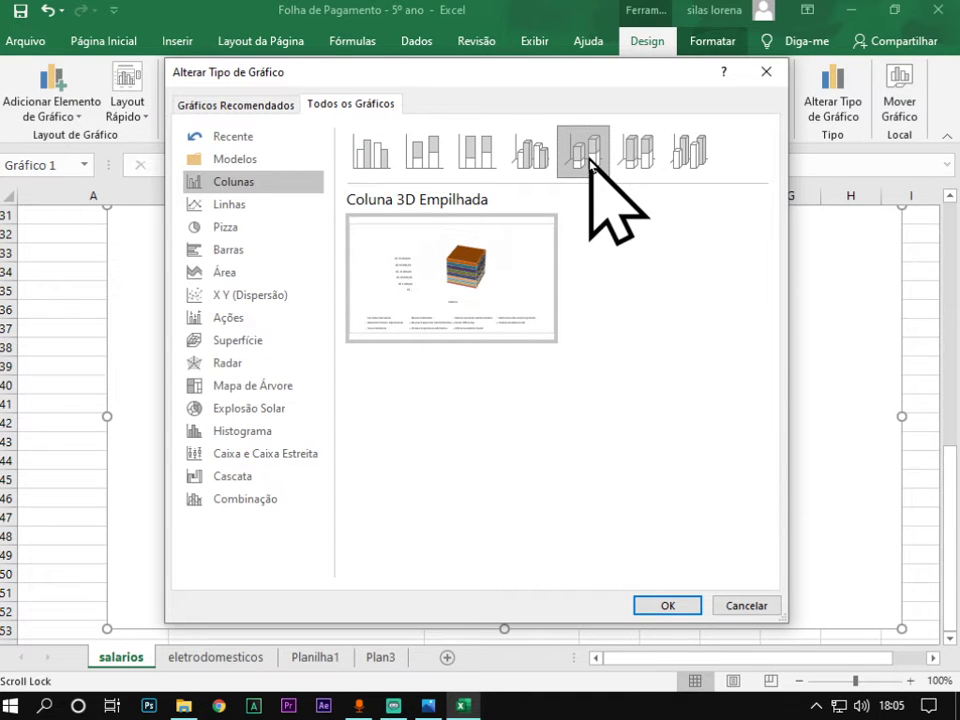
pyautogui.click(670, 607)
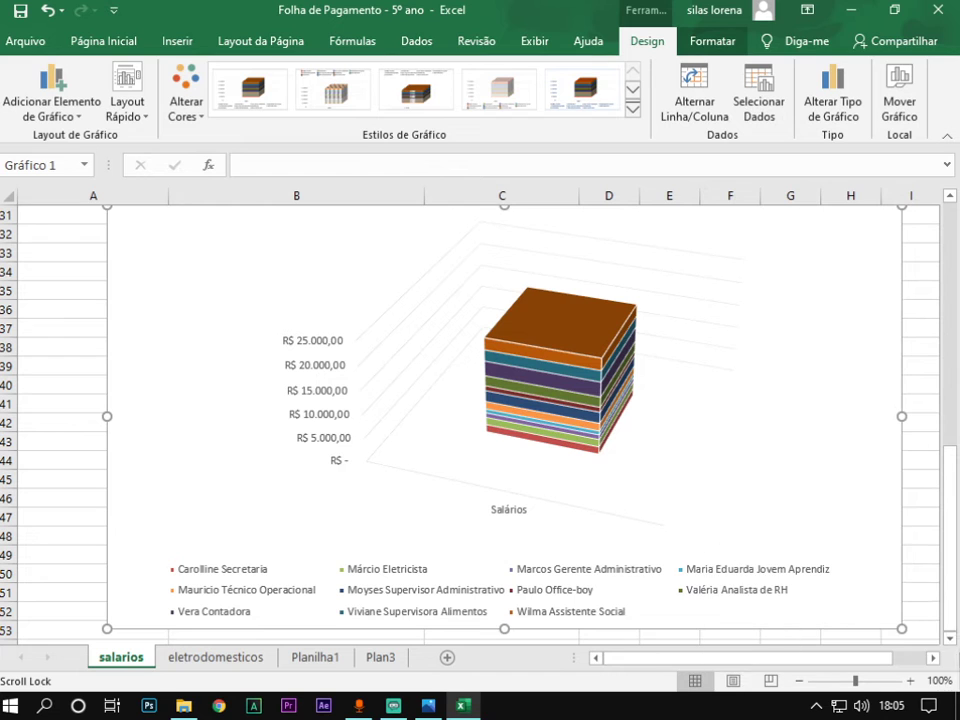
pyautogui.scroll(-2, 950, 585)
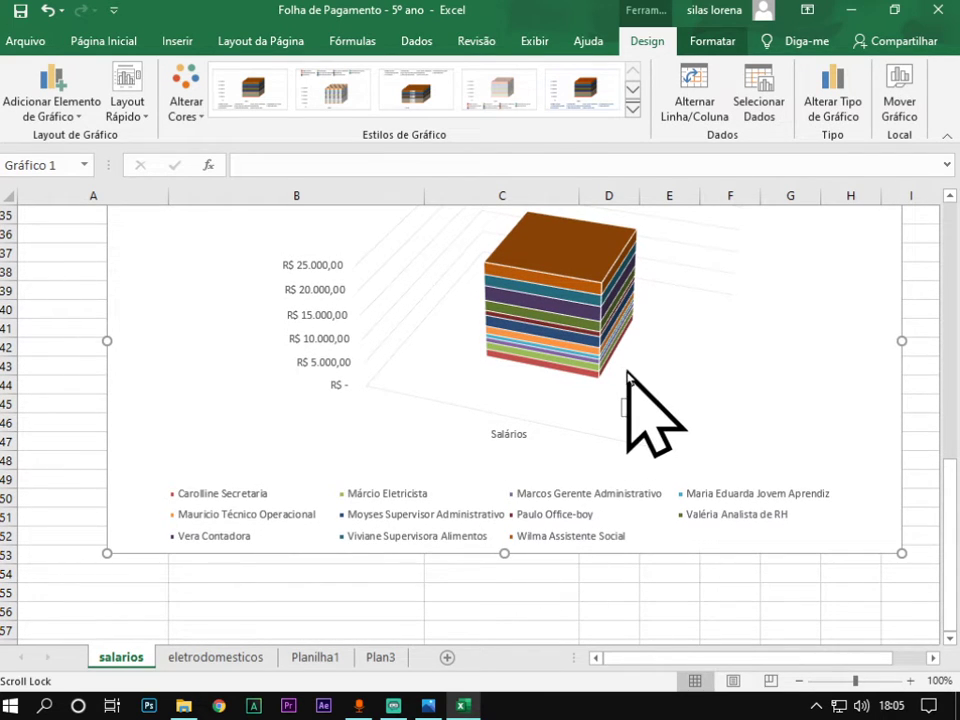
# - Change the chart type to 3D columns (Coluna 3D), using the variant with a different colour per employee
pyautogui.click(841, 142)
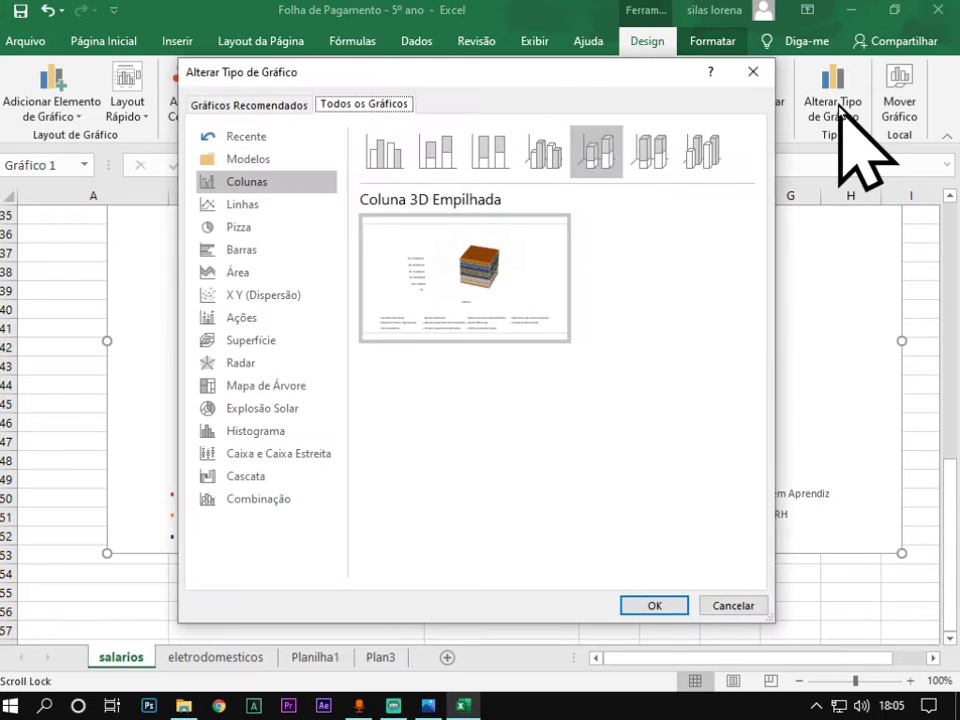
pyautogui.click(662, 155)
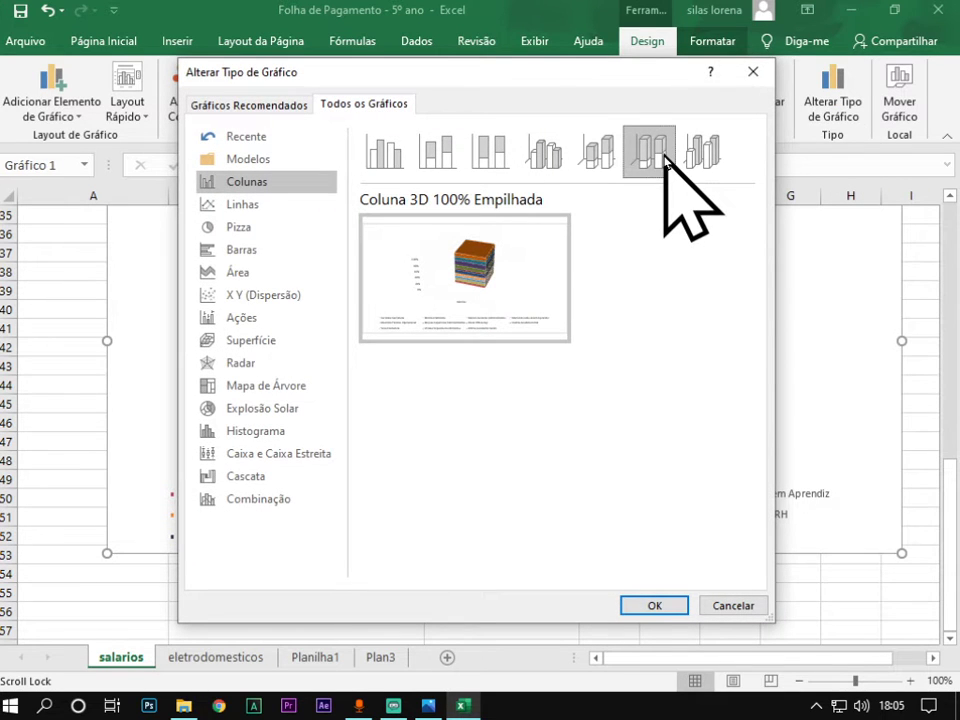
pyautogui.click(709, 157)
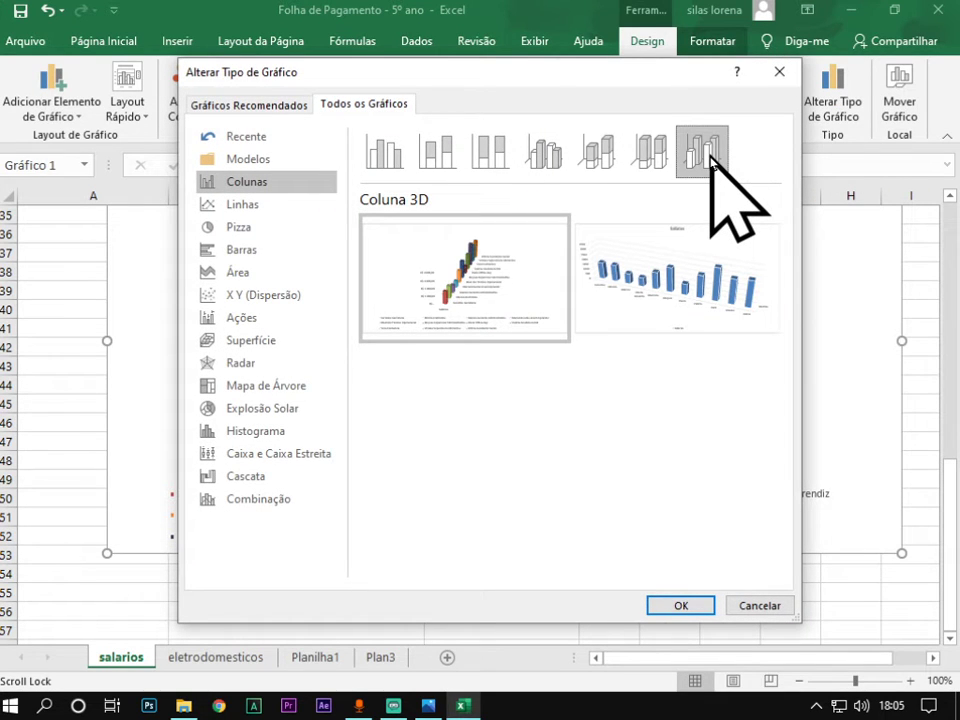
pyautogui.click(684, 606)
# - Enlarge the chart from its lower corner so it extends past column K and down to about row 56
pyautogui.scroll(-1, 781, 541)
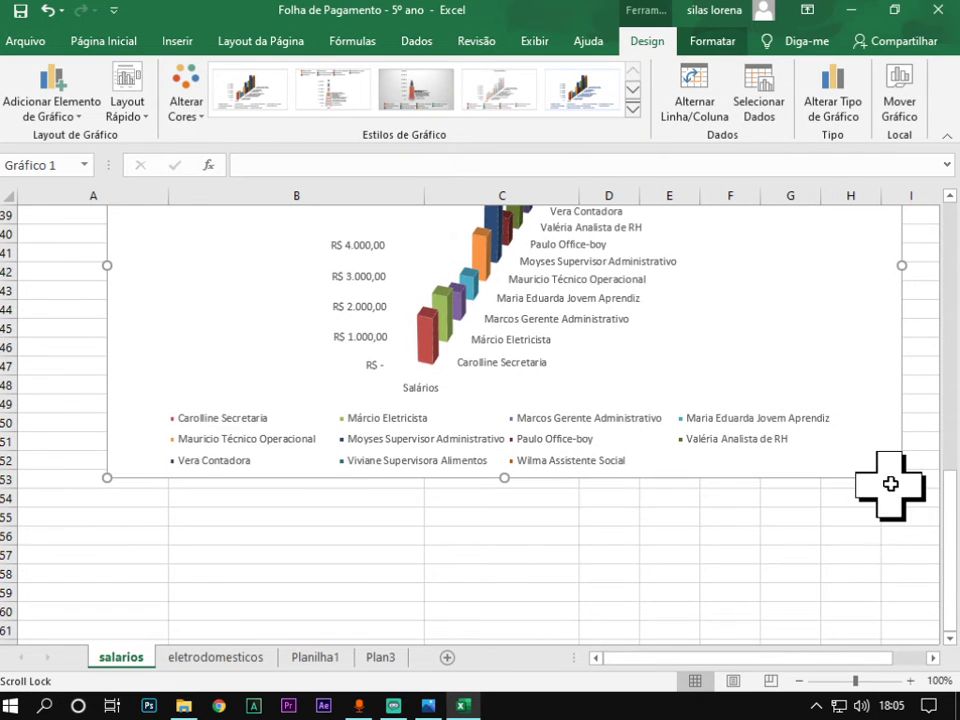
pyautogui.moveTo(902, 472); pyautogui.dragTo(940, 545)
pyautogui.scroll(2, 746, 414)
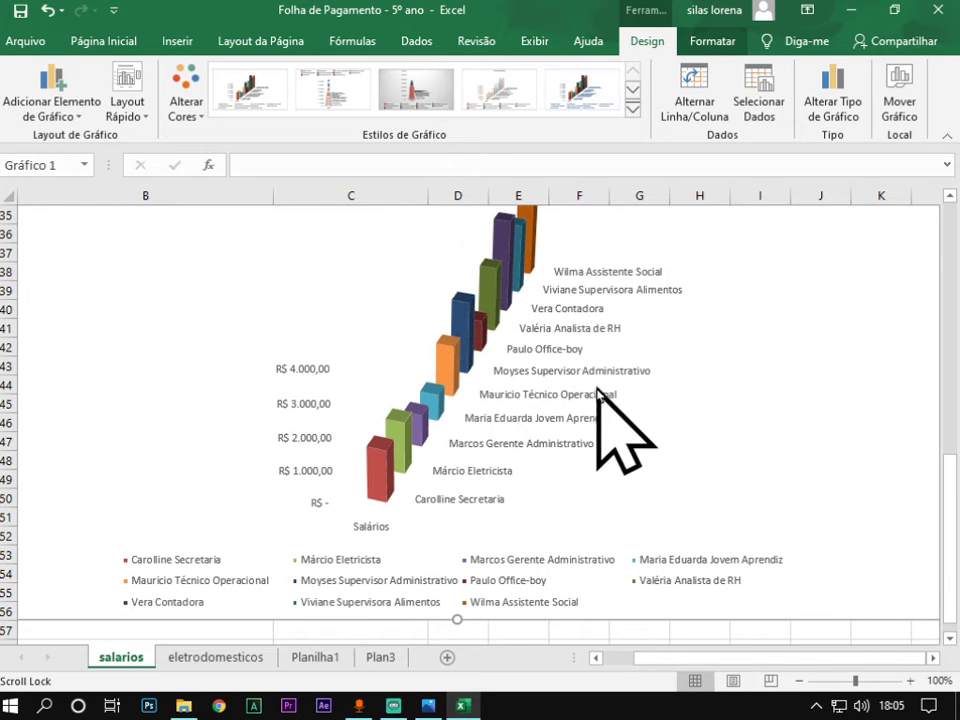
pyautogui.scroll(1, 615, 340)
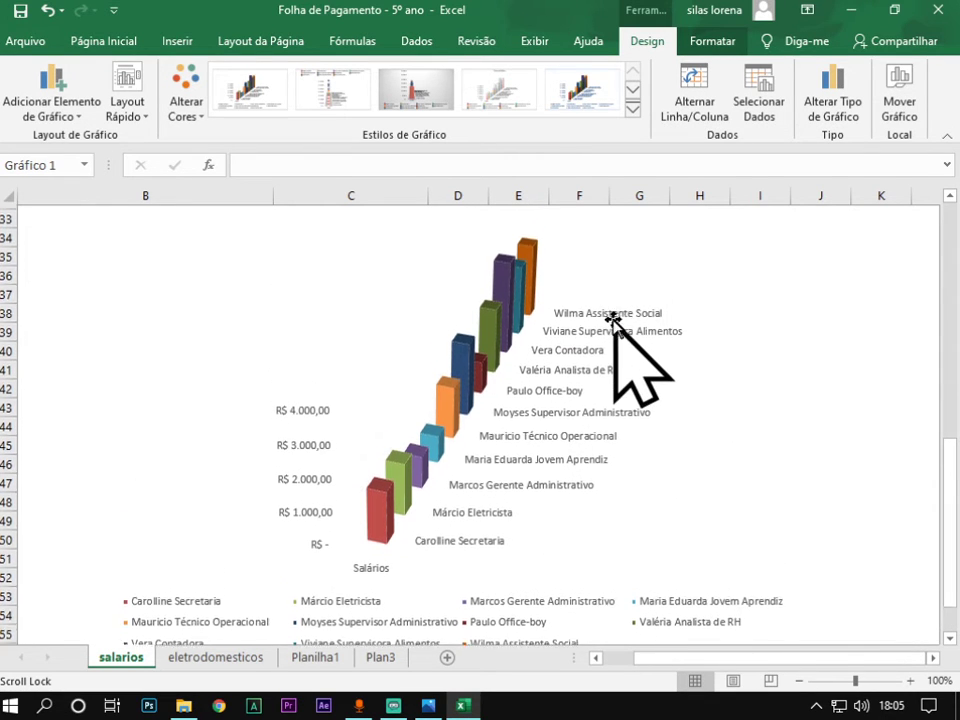
# - Change the chart type to clustered columns (Coluna Agrupada), using the variant with a different colour per employee
pyautogui.click(838, 140)
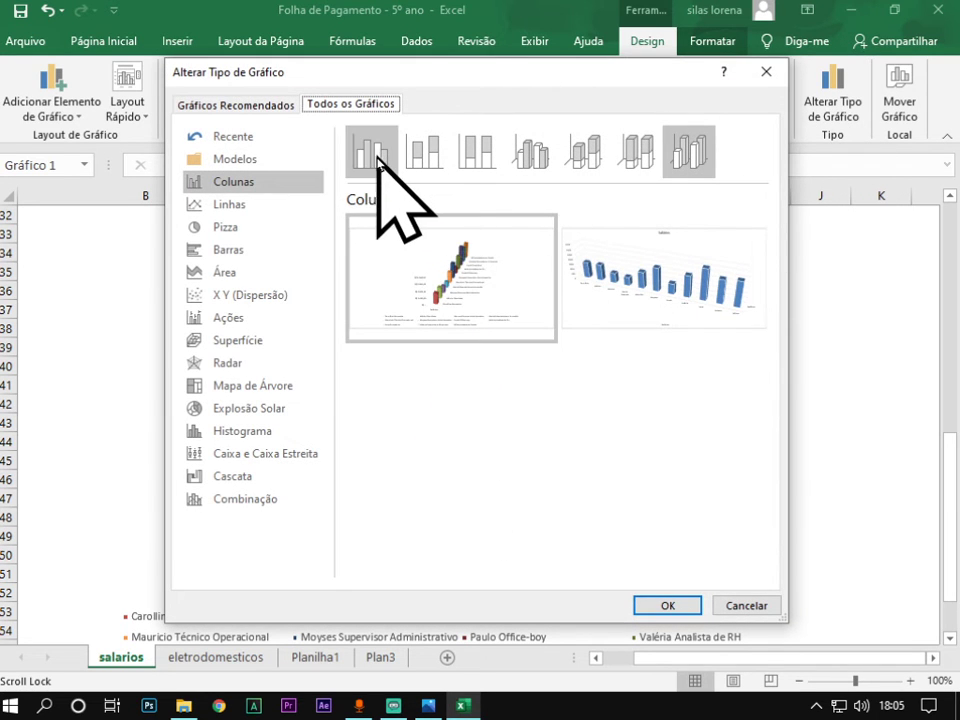
pyautogui.click(374, 156)
pyautogui.click(667, 605)
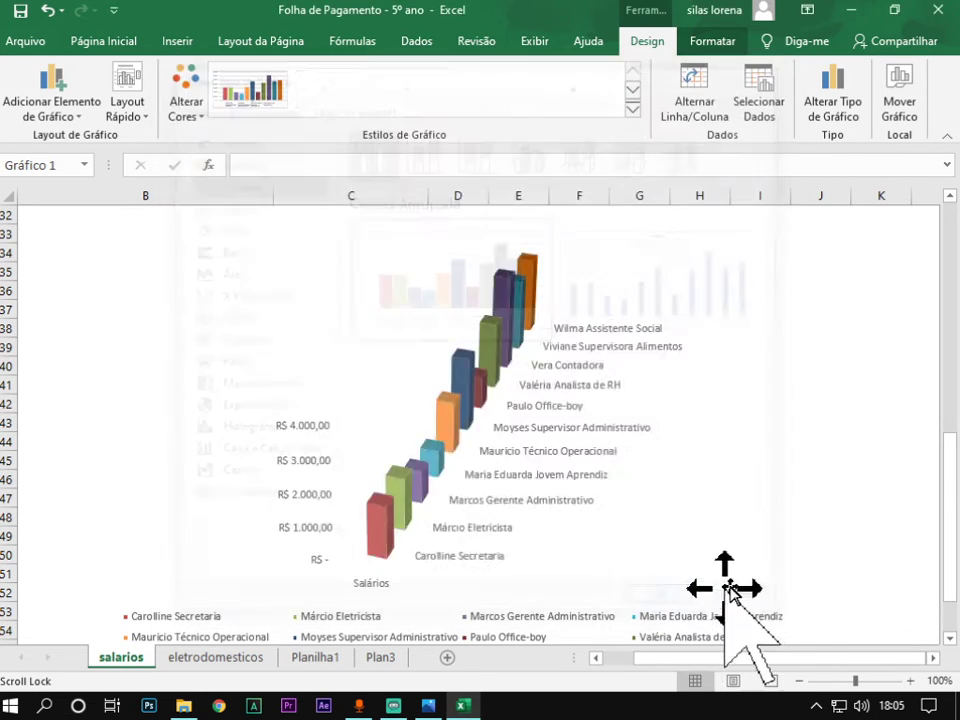
pyautogui.scroll(-1, 900, 500)
pyautogui.scroll(-2, 922, 458)
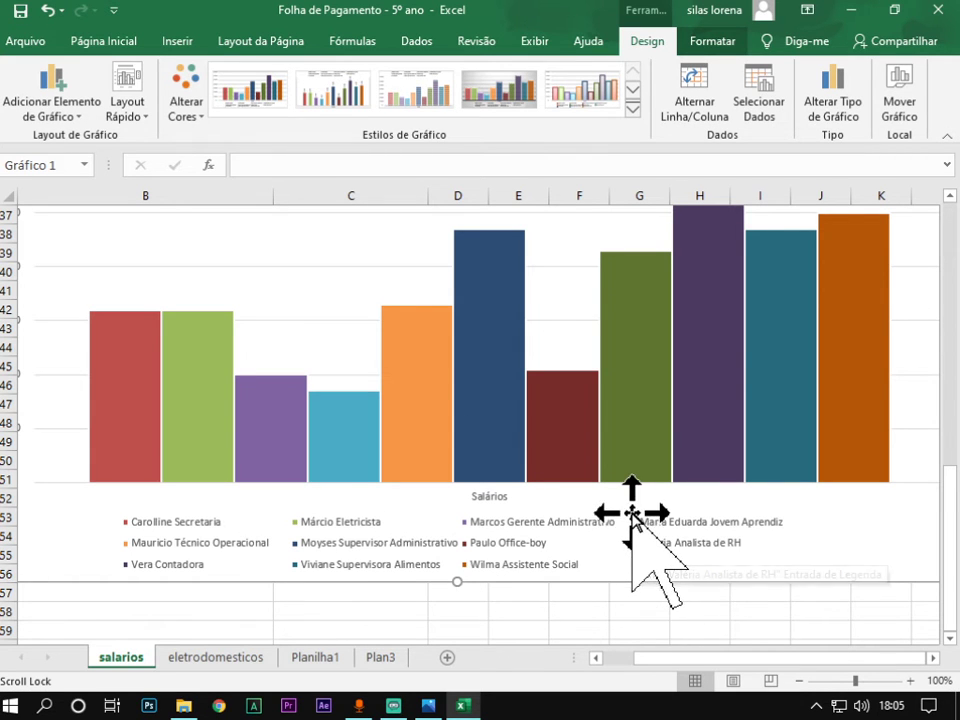
# - Preview the stacked and 100% stacked column types, and apply the single-colour variant of Coluna Agrupada with employee names on the axis
pyautogui.click(845, 110)
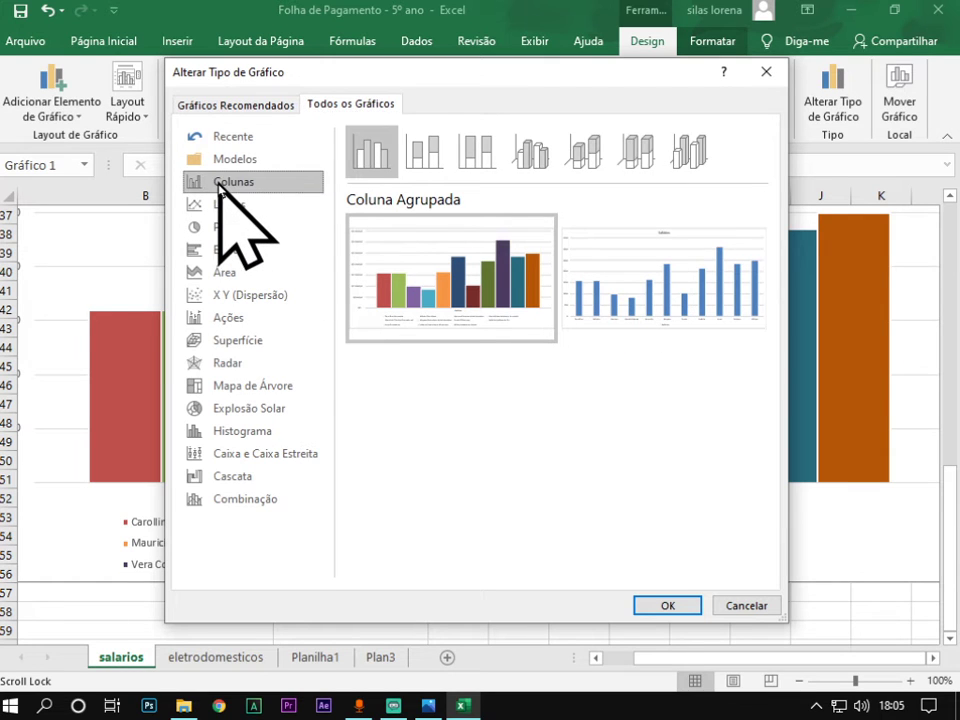
pyautogui.click(418, 158)
pyautogui.click(477, 158)
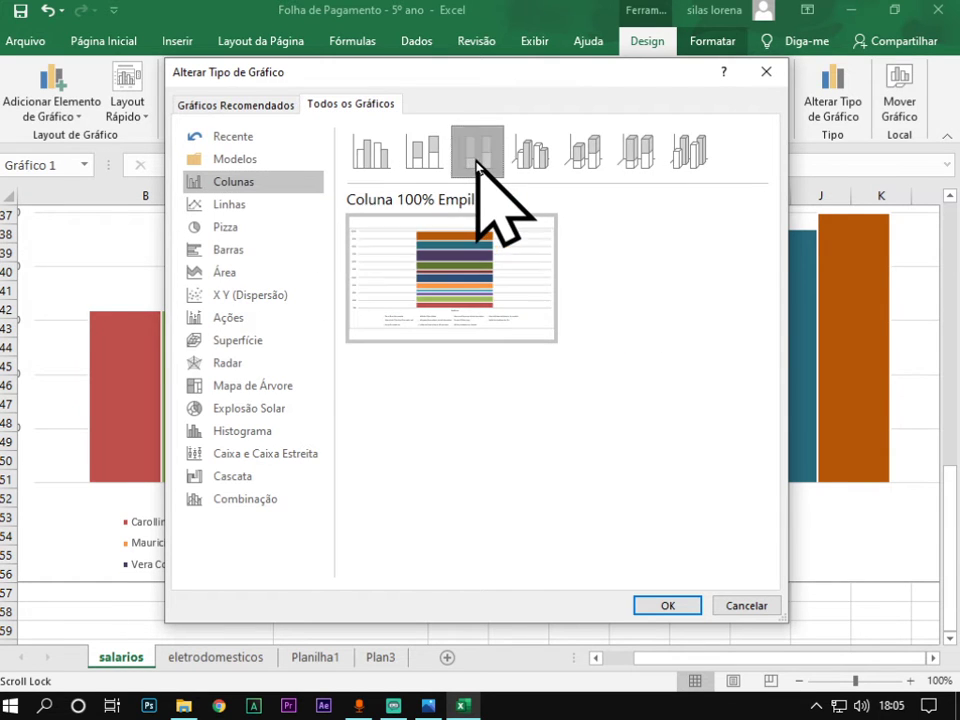
pyautogui.click(362, 163)
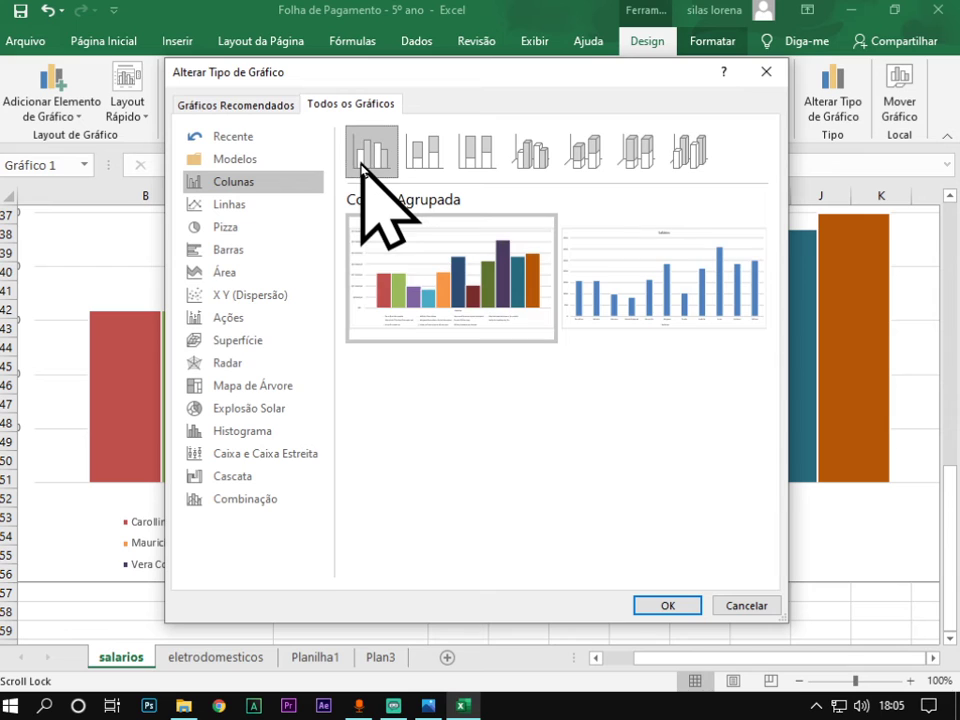
pyautogui.click(480, 158)
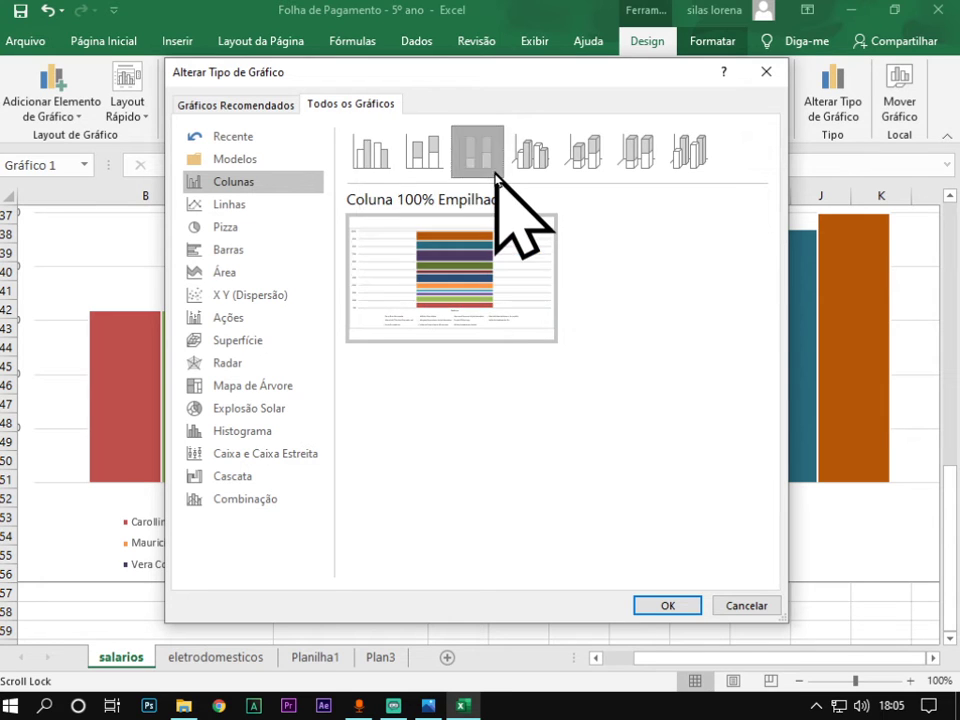
pyautogui.click(427, 170)
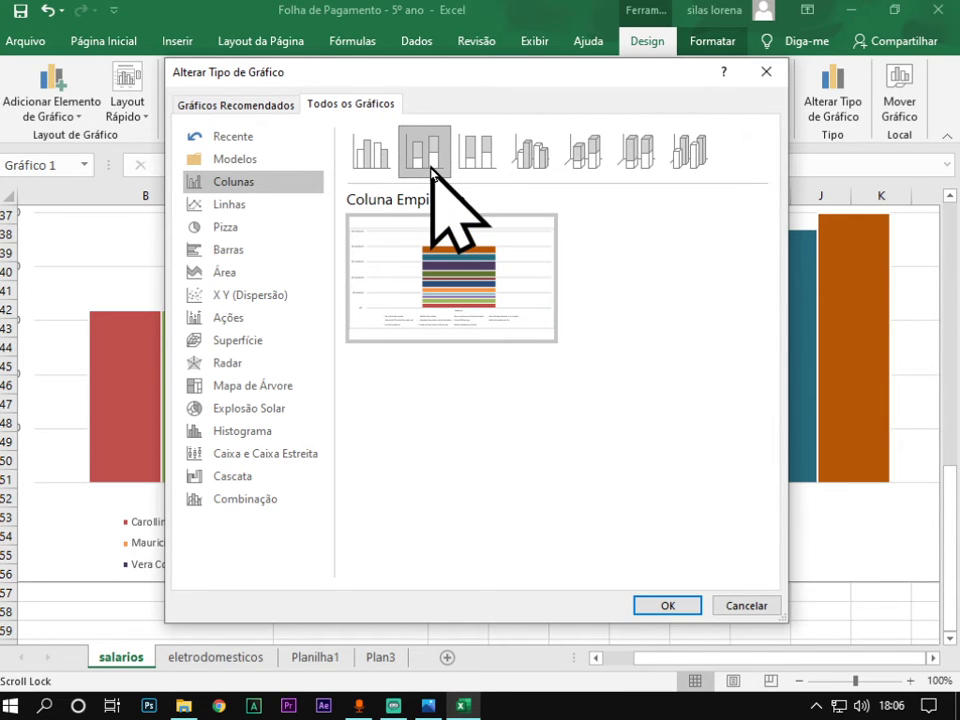
pyautogui.click(372, 168)
pyautogui.moveTo(630, 290)
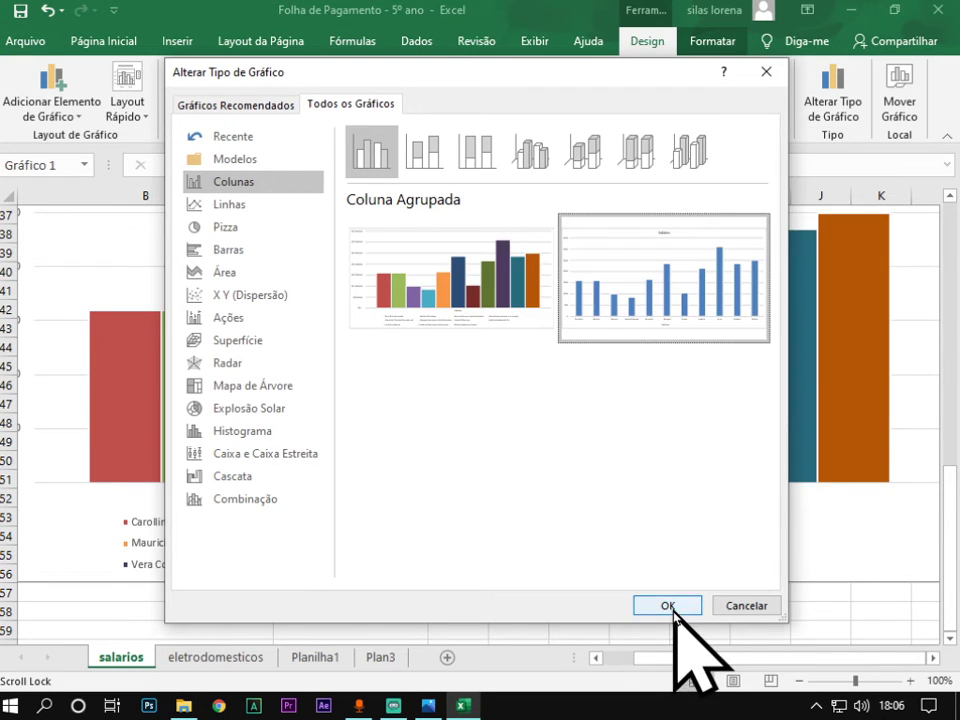
pyautogui.click(668, 607)
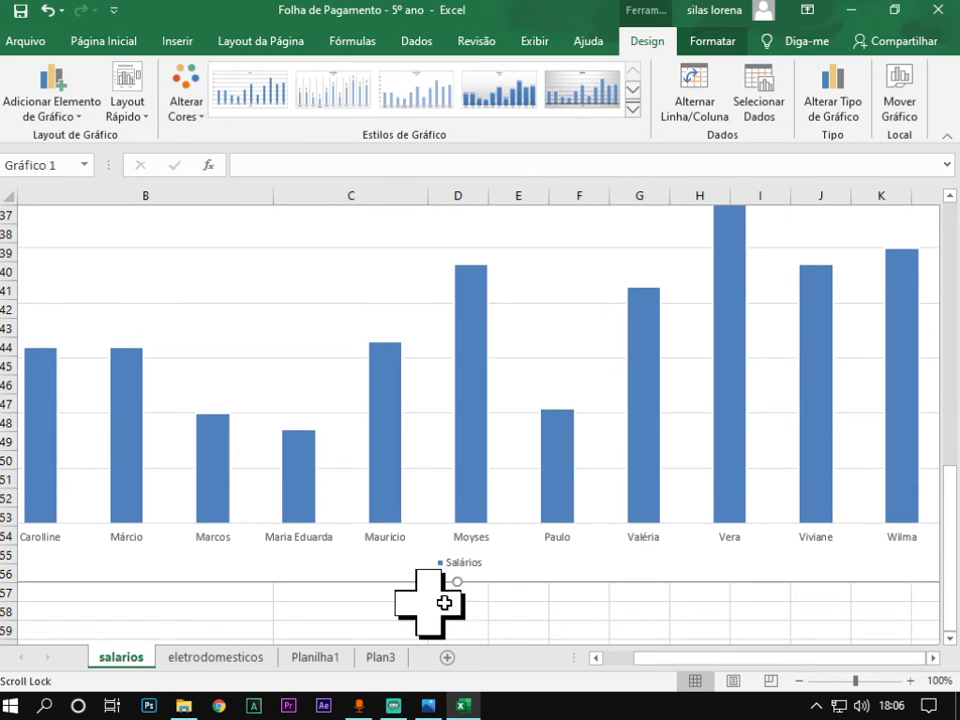
# - Look over the whole clustered column chart, from its title to the employee labels and legend
pyautogui.moveTo(952, 490); pyautogui.dragTo(955, 560)
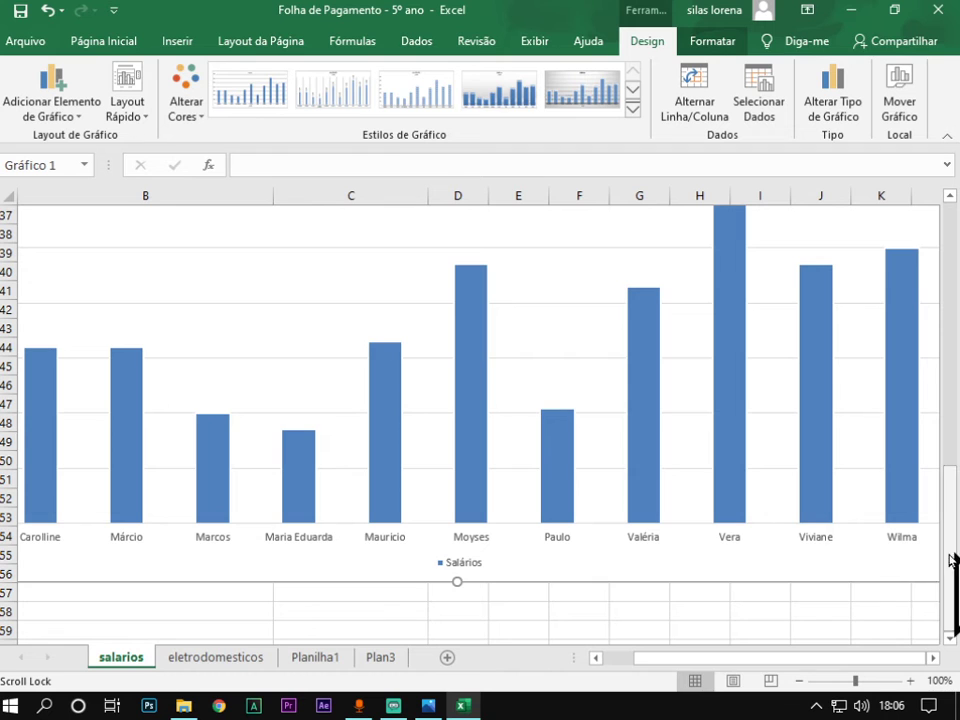
pyautogui.scroll(-2, 595, 535)
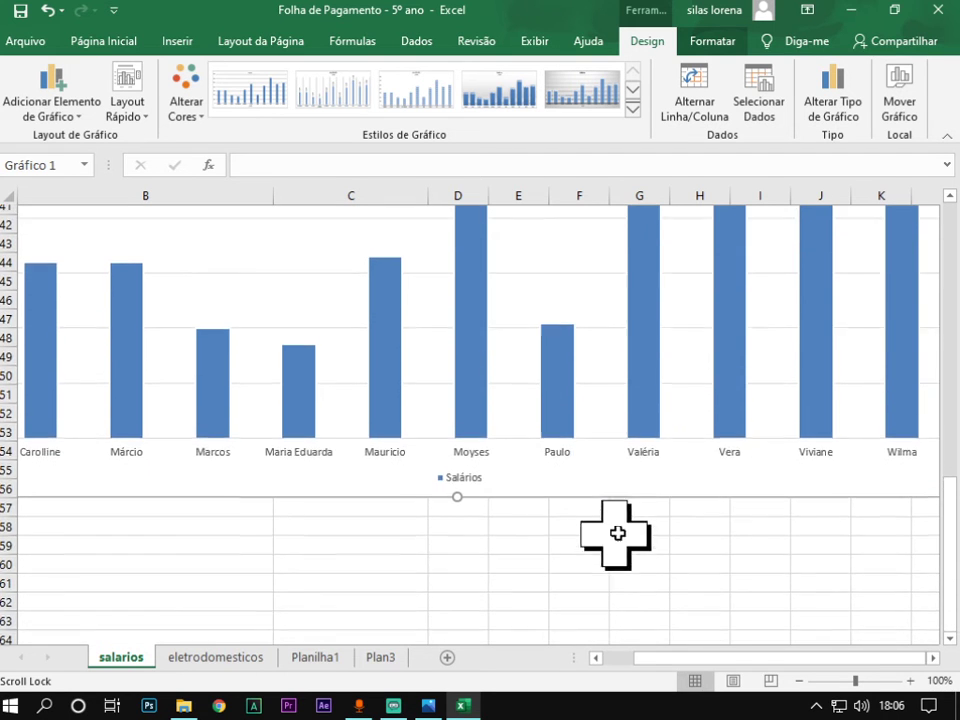
pyautogui.scroll(7, 640, 540)
pyautogui.scroll(-3, 632, 535)
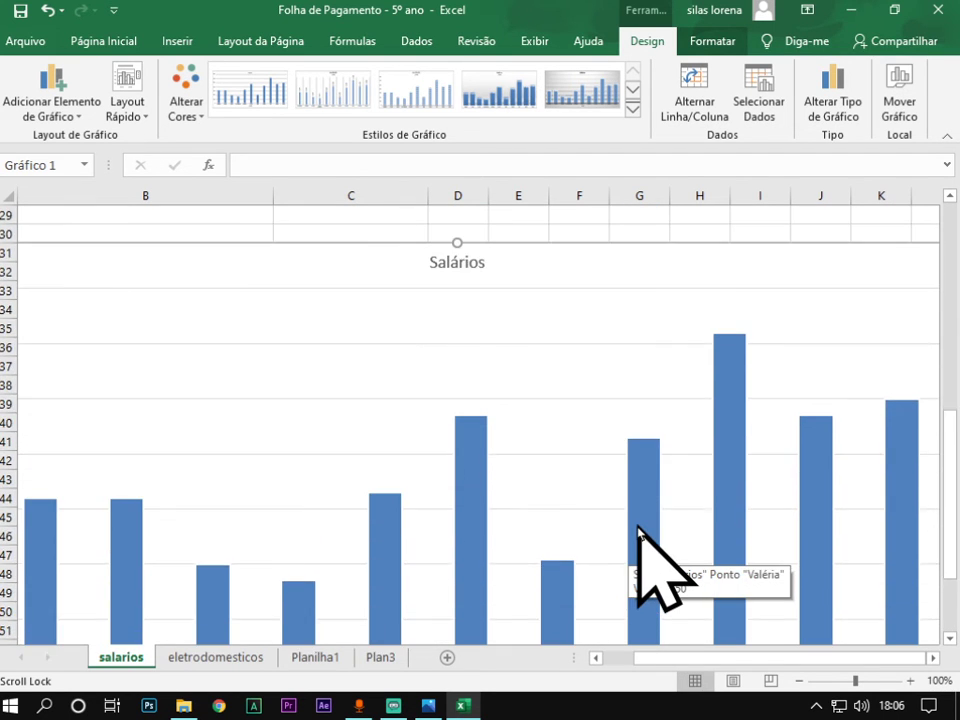
pyautogui.scroll(-2, 638, 530)
pyautogui.scroll(1, 640, 531)
pyautogui.scroll(-1, 642, 531)
pyautogui.scroll(1, 645, 532)
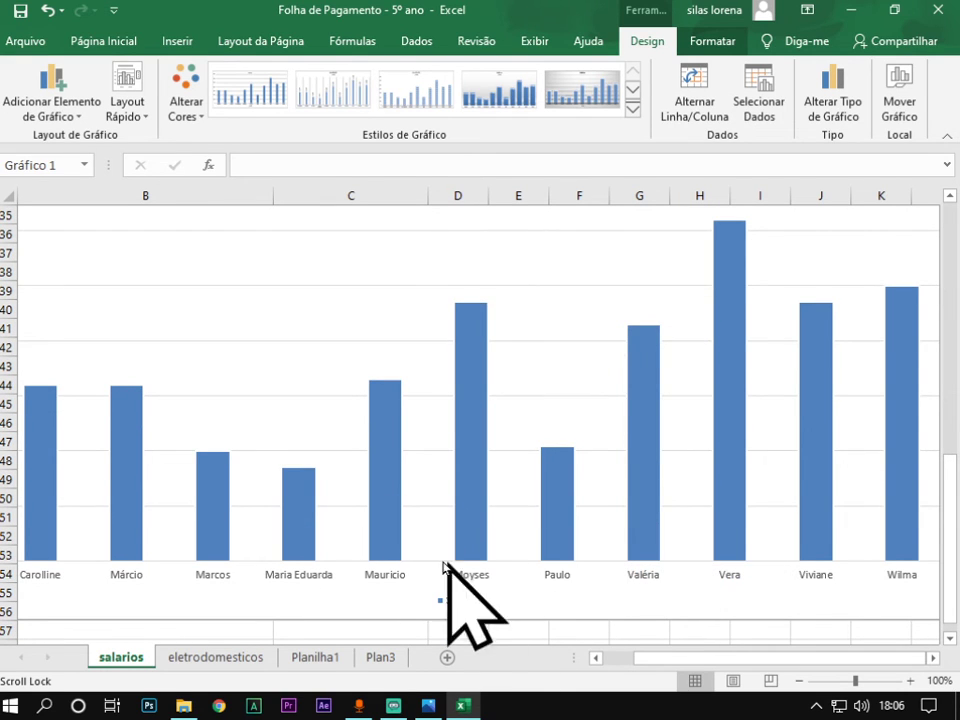
# - Select only the fifth employee's column in the salary series and fill it with red
pyautogui.click(375, 428)
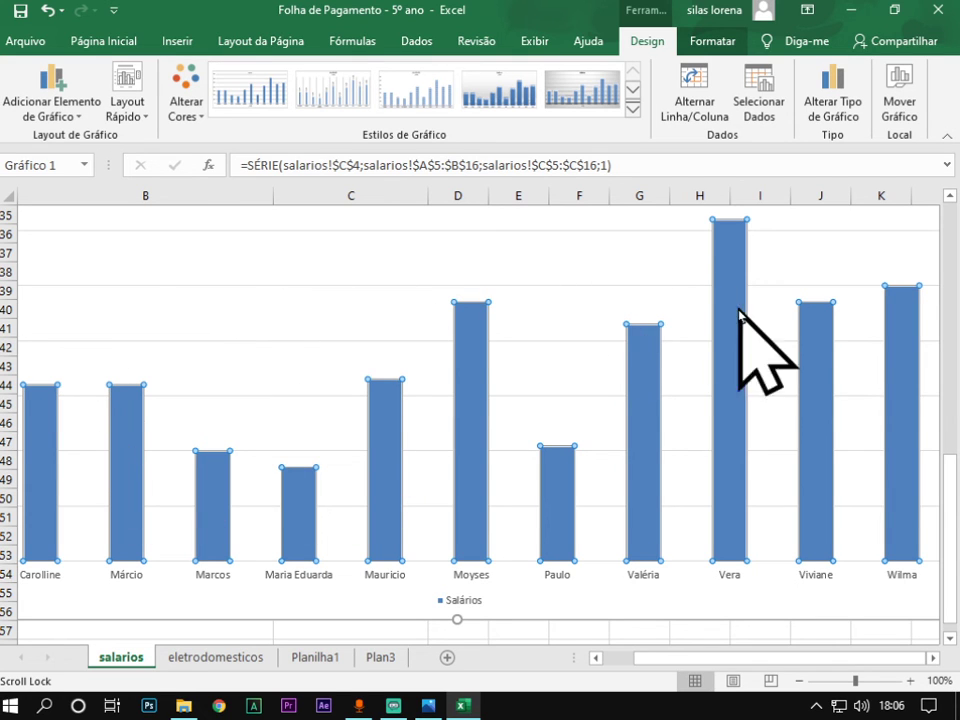
pyautogui.click(390, 428)
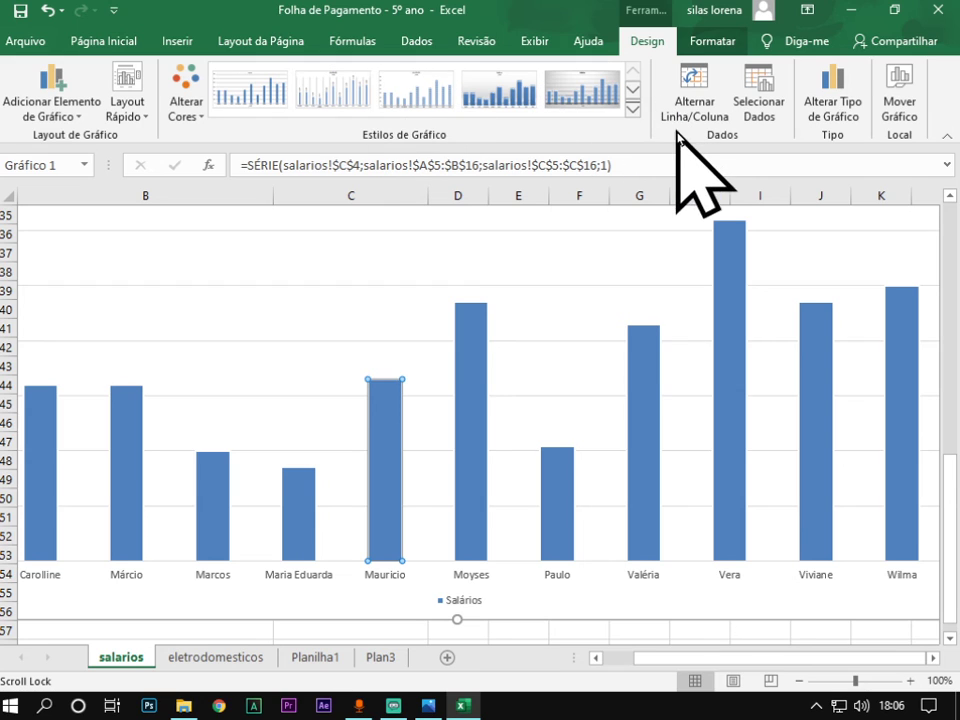
pyautogui.click(718, 45)
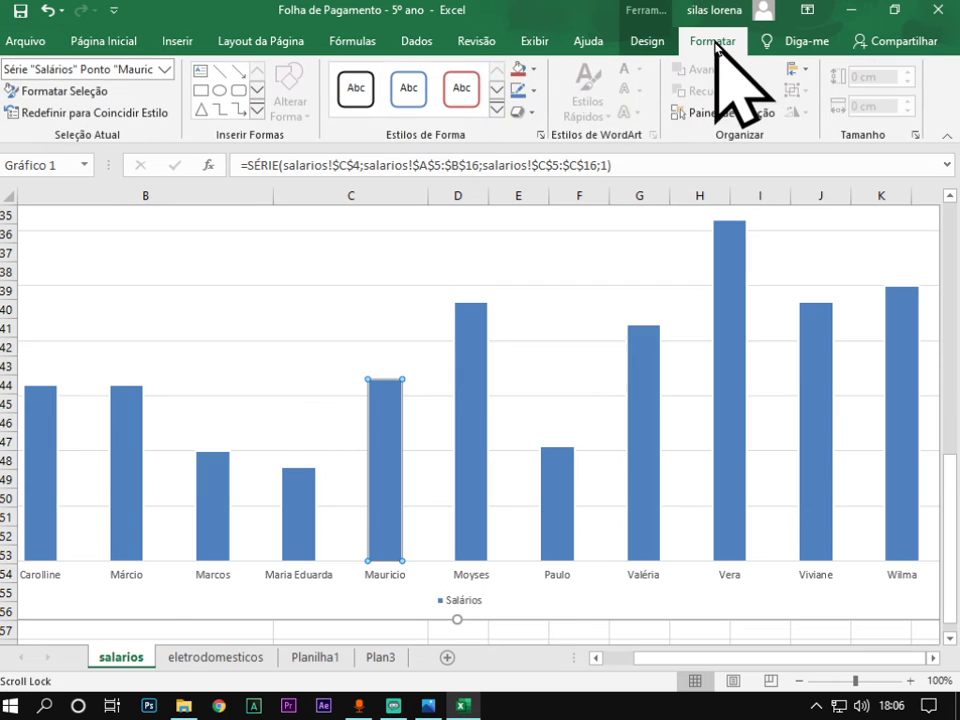
pyautogui.click(537, 70)
pyautogui.click(605, 140)
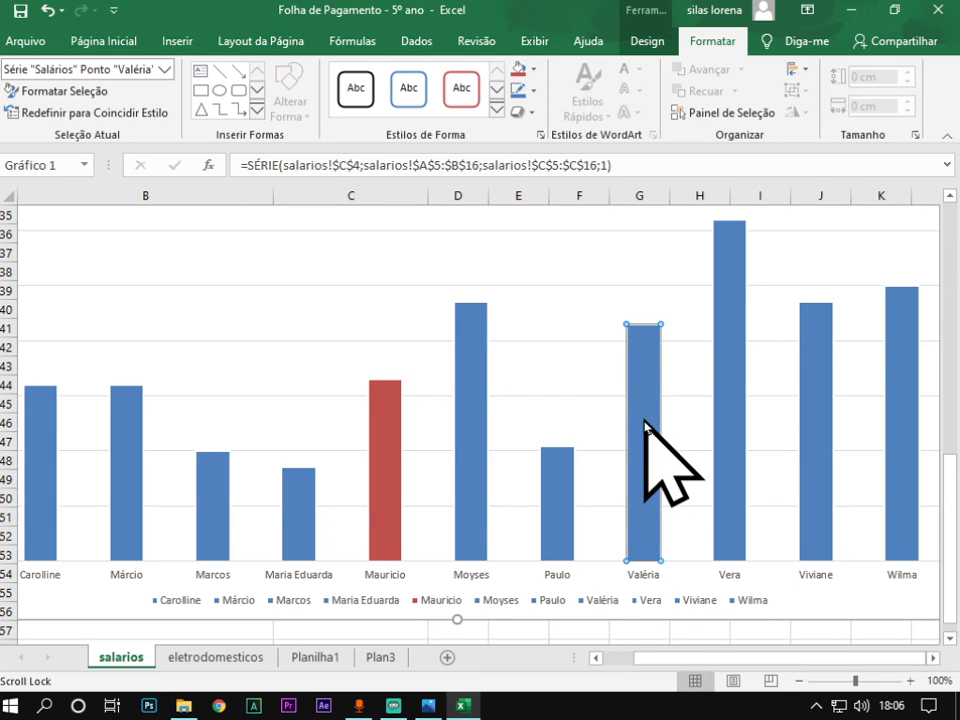
# - Apply a gradient fill (Preenchimento de gradiente) to the eighth employee's column and close the formatting options
pyautogui.doubleClick(645, 425)
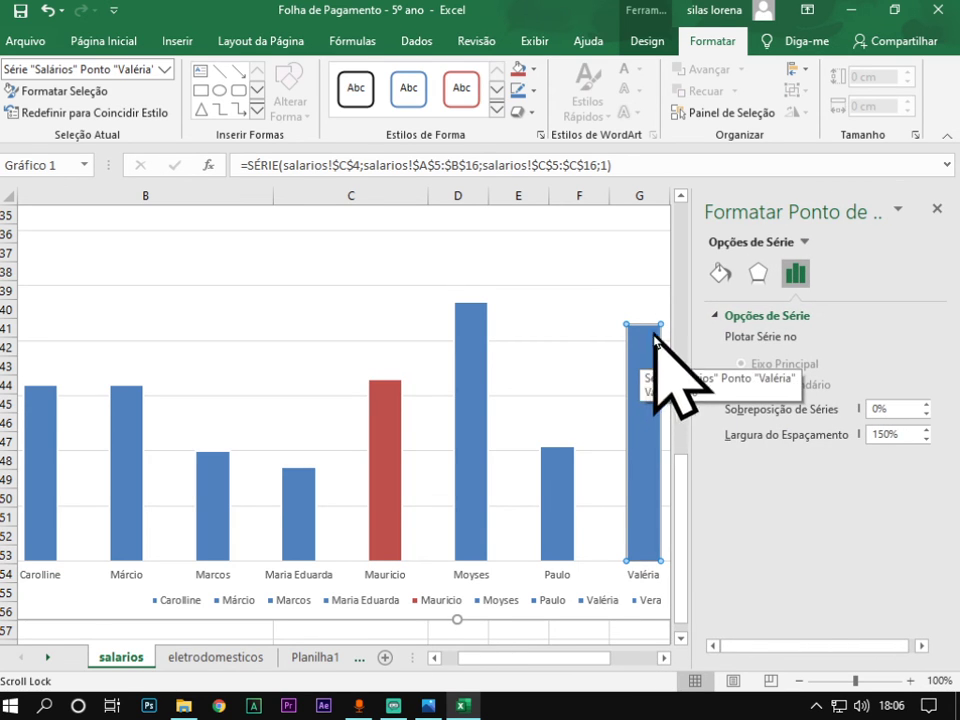
pyautogui.click(722, 275)
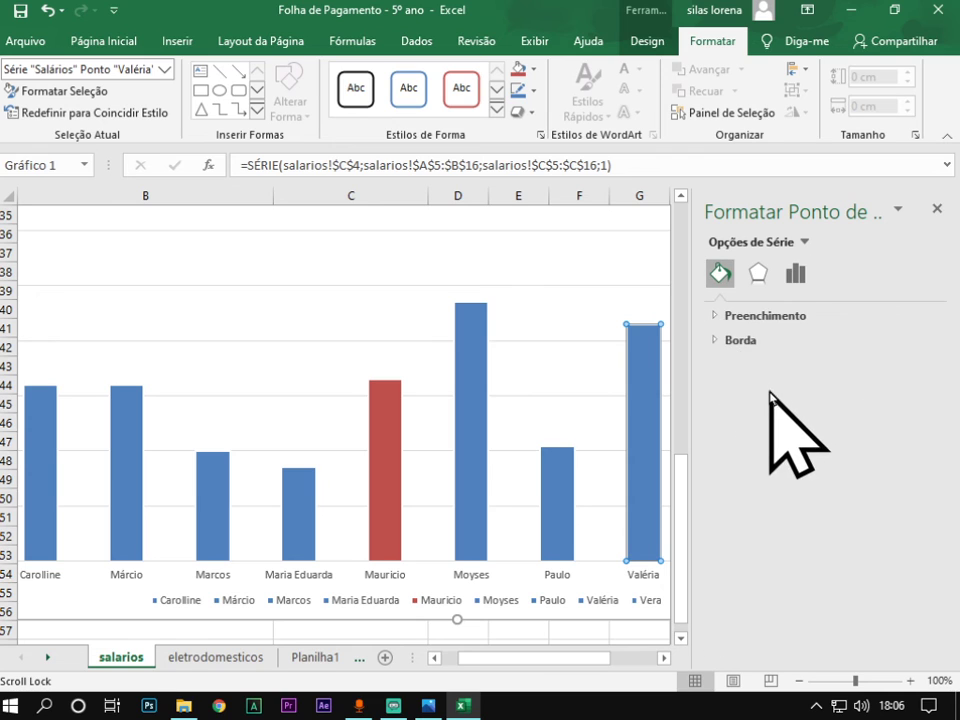
pyautogui.click(742, 318)
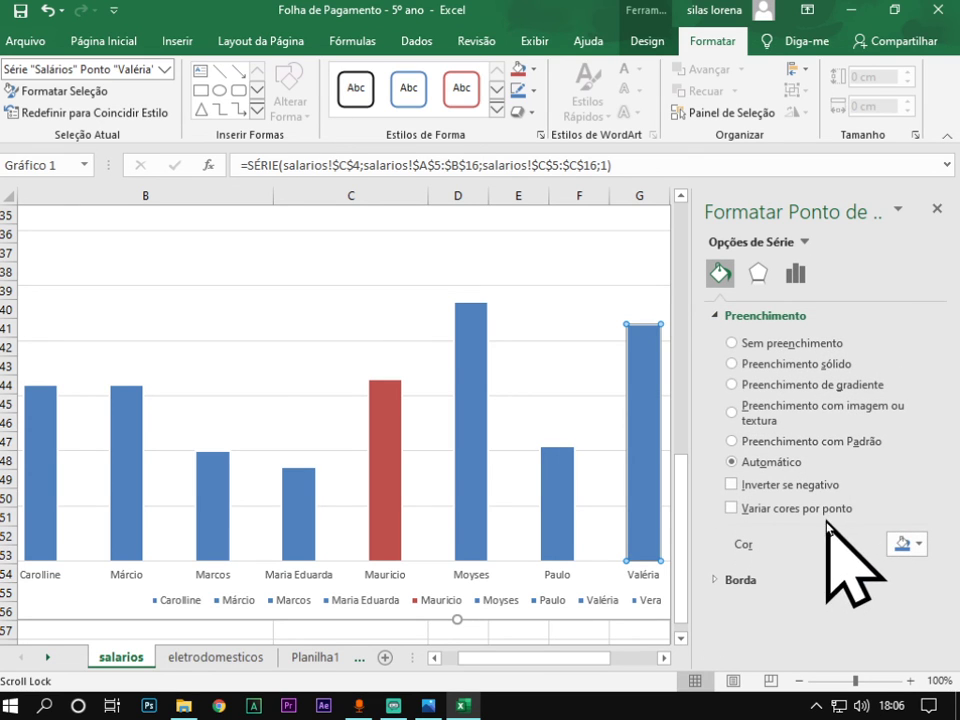
pyautogui.click(829, 384)
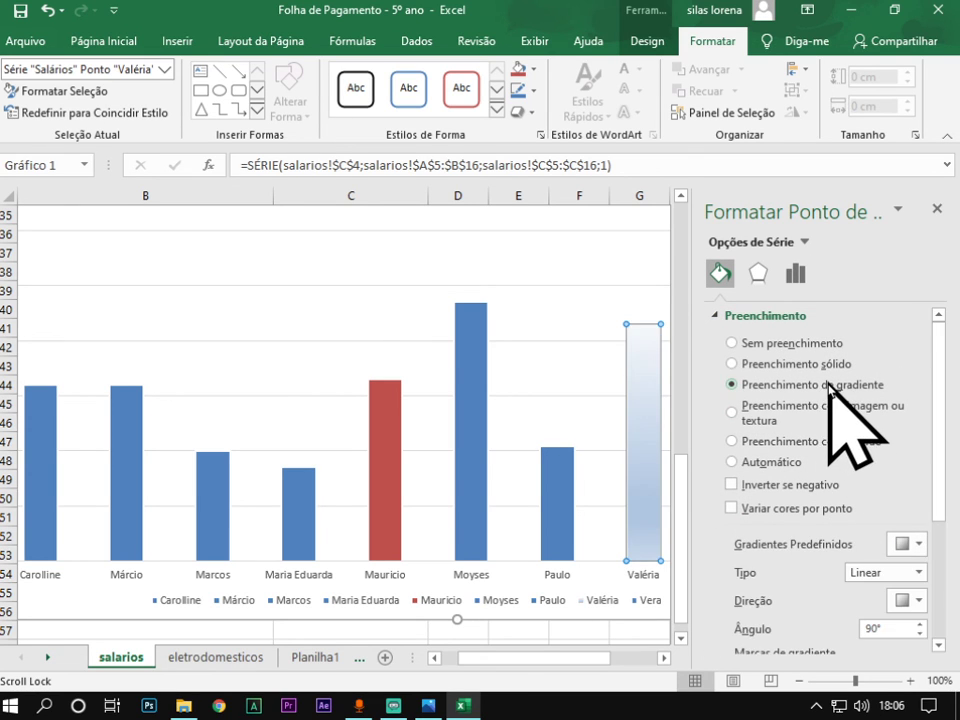
pyautogui.click(611, 276)
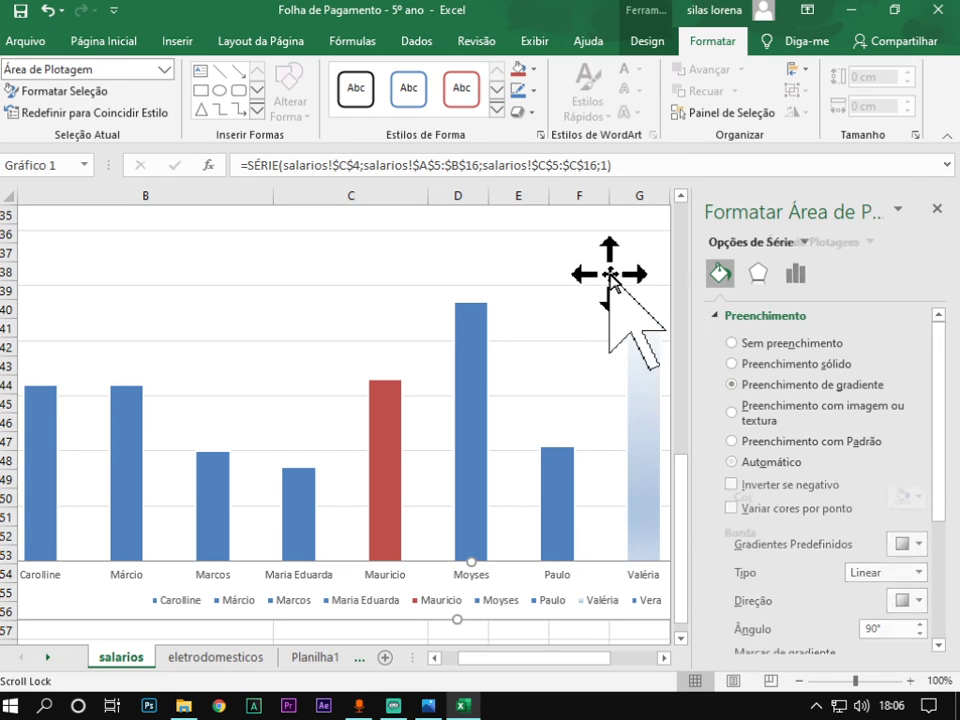
pyautogui.click(946, 209)
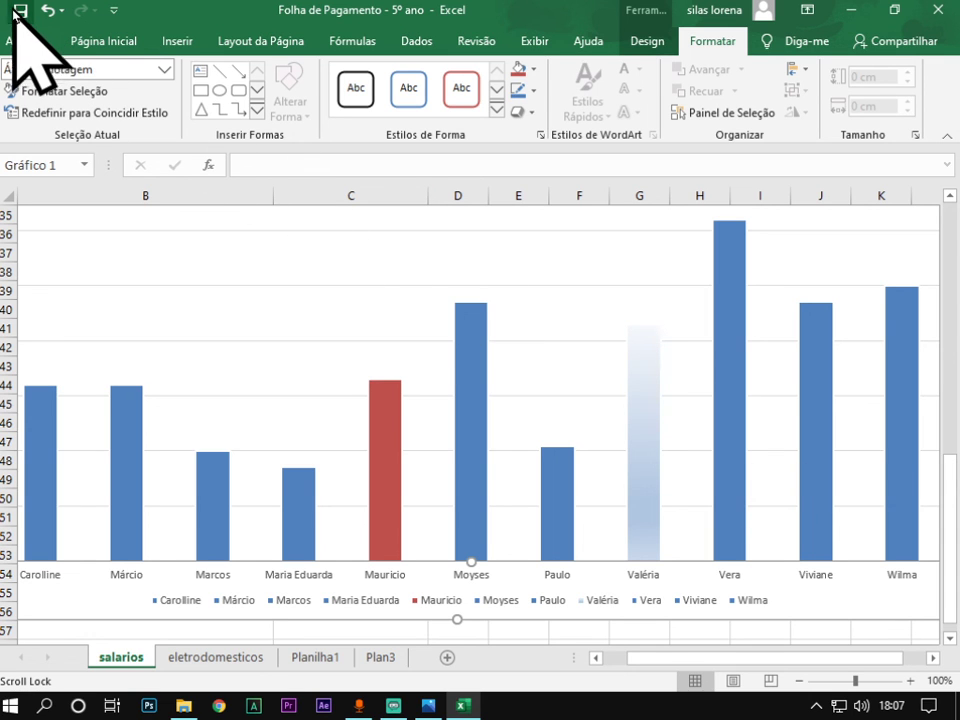
# - Close the Folha de Pagamento - 5º ano workbook and exit to the desktop
pyautogui.scroll(5, 407, 332)
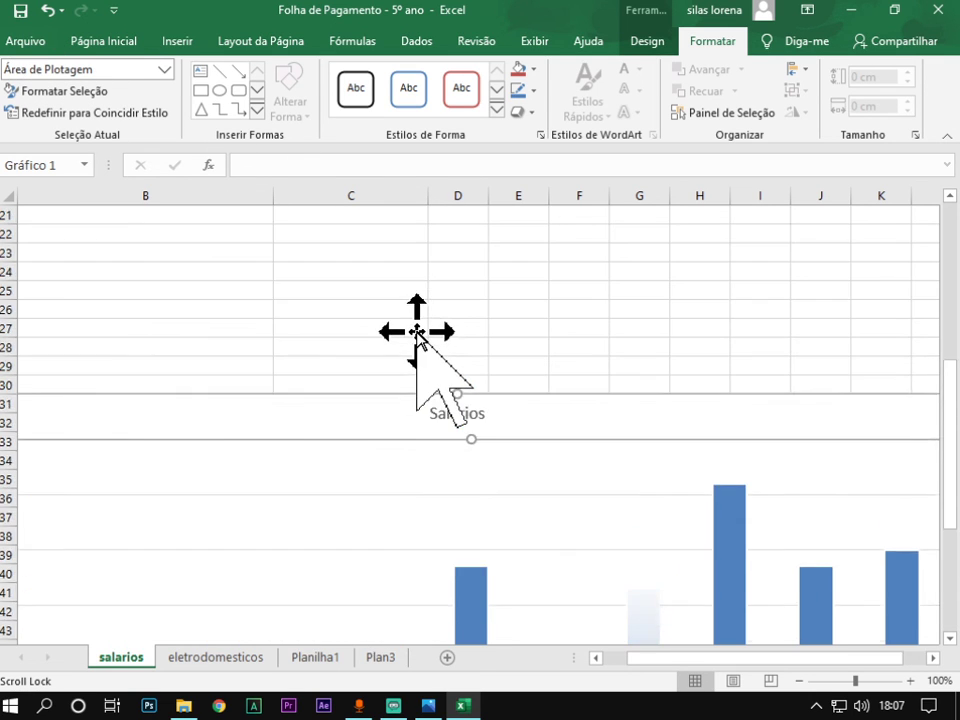
pyautogui.scroll(6, 417, 332)
pyautogui.scroll(-4, 416, 330)
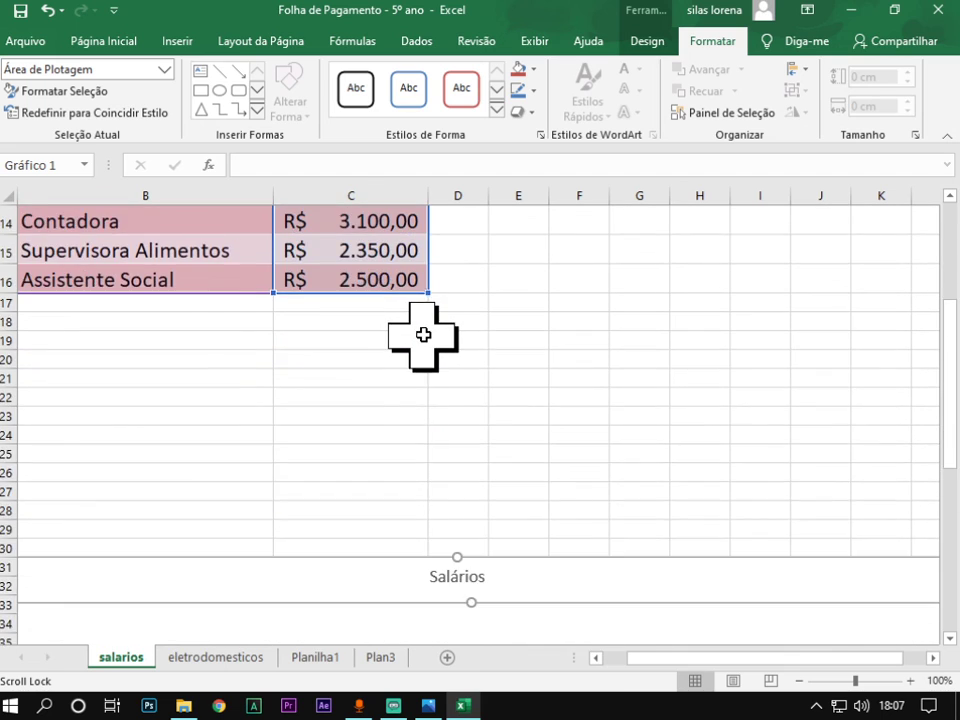
pyautogui.scroll(-3, 423, 335)
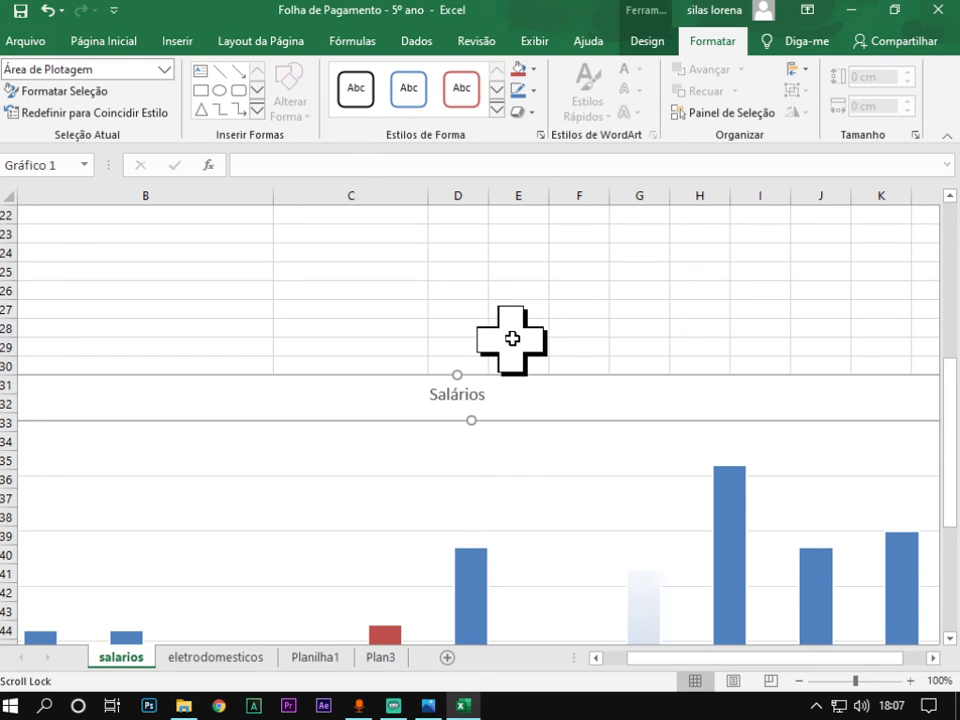
pyautogui.click(950, 12)
pyautogui.click(945, 6)
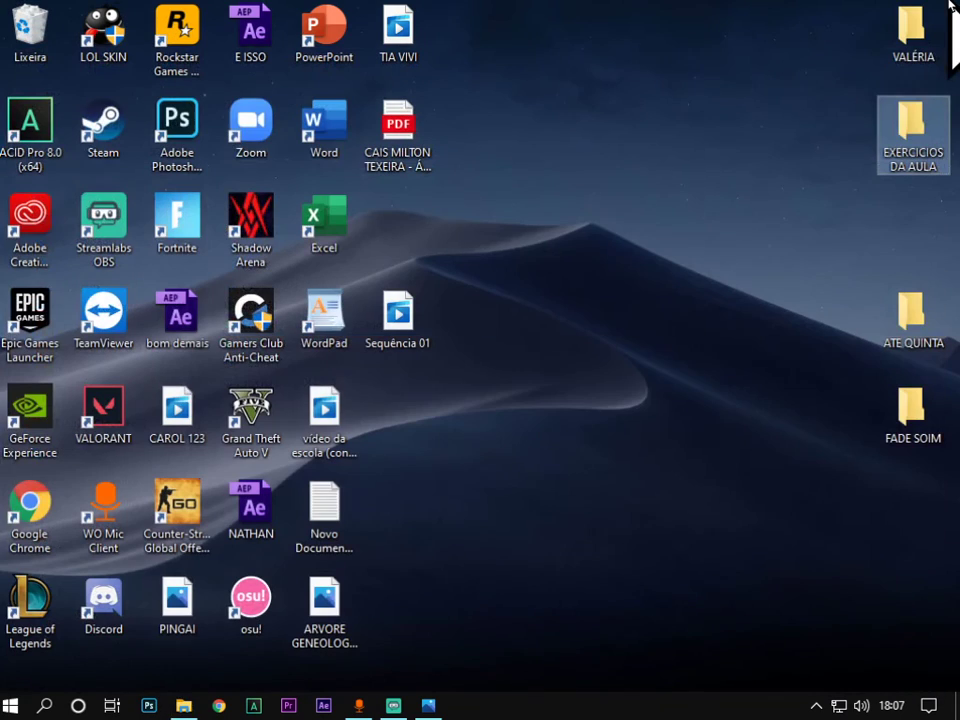
# - Switch to the image viewer and show the "Fim de Aula" picture full screen
pyautogui.click(429, 706)
pyautogui.click(938, 670)
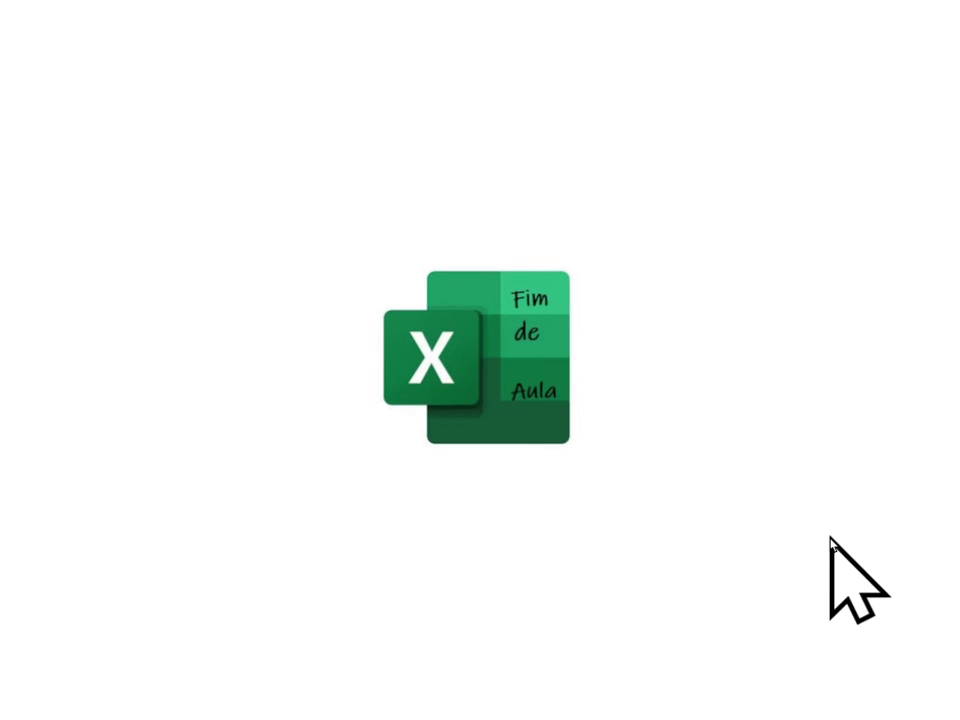